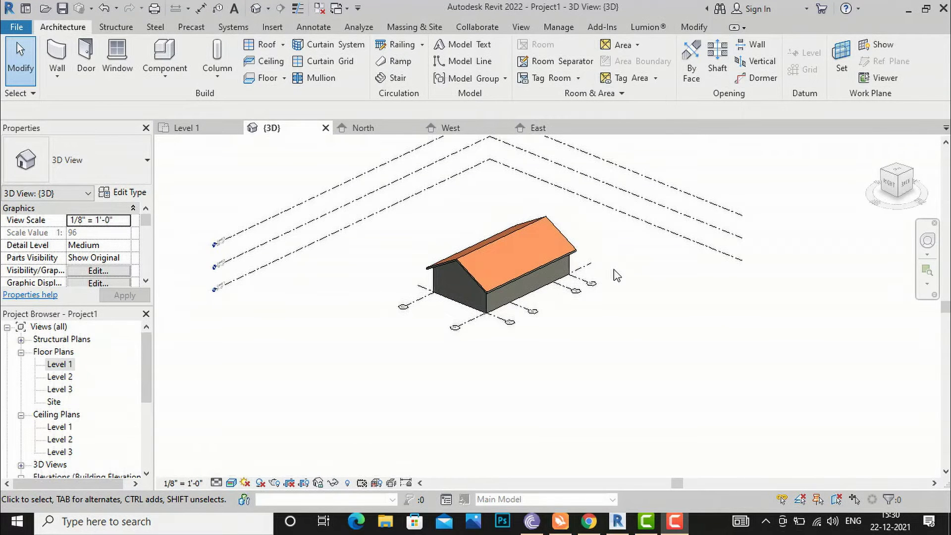
Step: Review the options for specifying a new work plane from the 3D view, and dismiss them
{"action": "scroll", "coordinate": [617, 276], "scroll_direction": "up", "scroll_amount": 2}
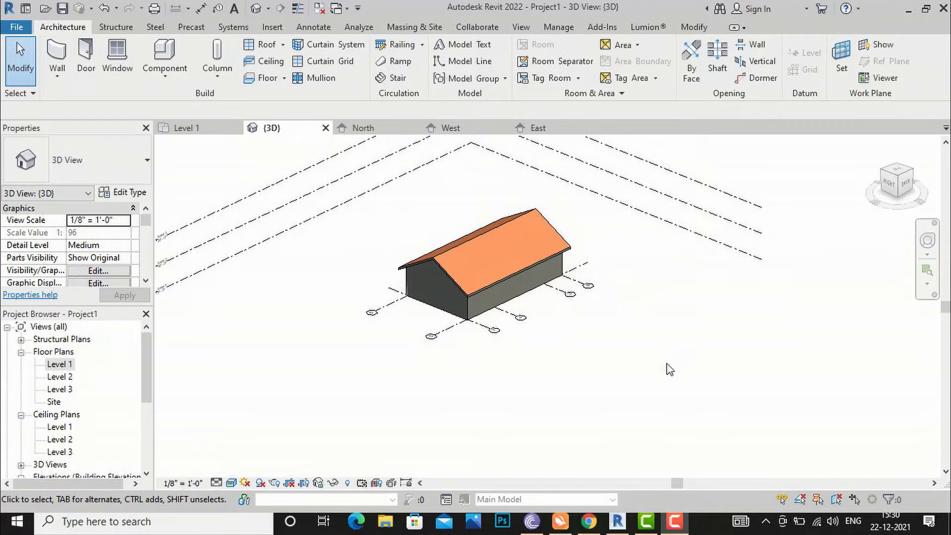
{"action": "scroll", "coordinate": [670, 370], "scroll_direction": "down", "scroll_amount": 2}
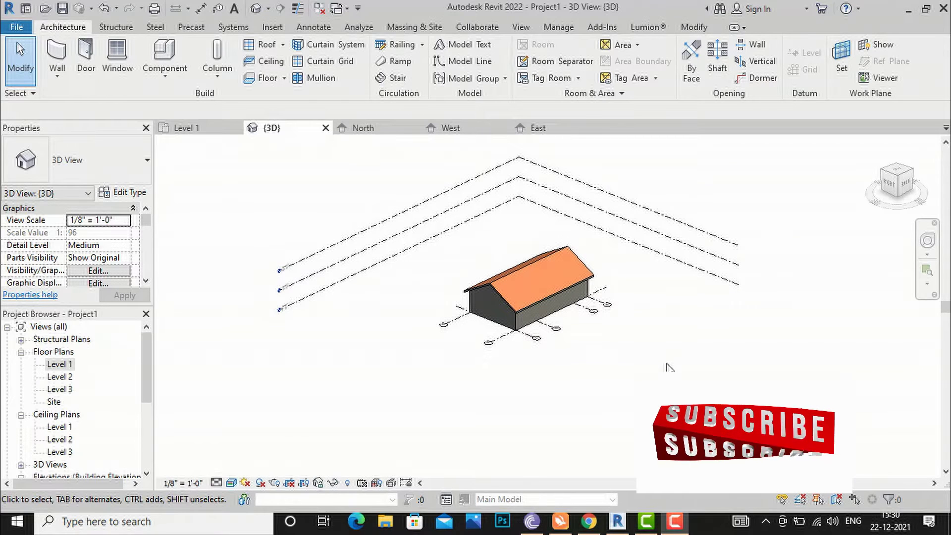
{"action": "scroll", "coordinate": [595, 262], "scroll_direction": "up", "scroll_amount": 3}
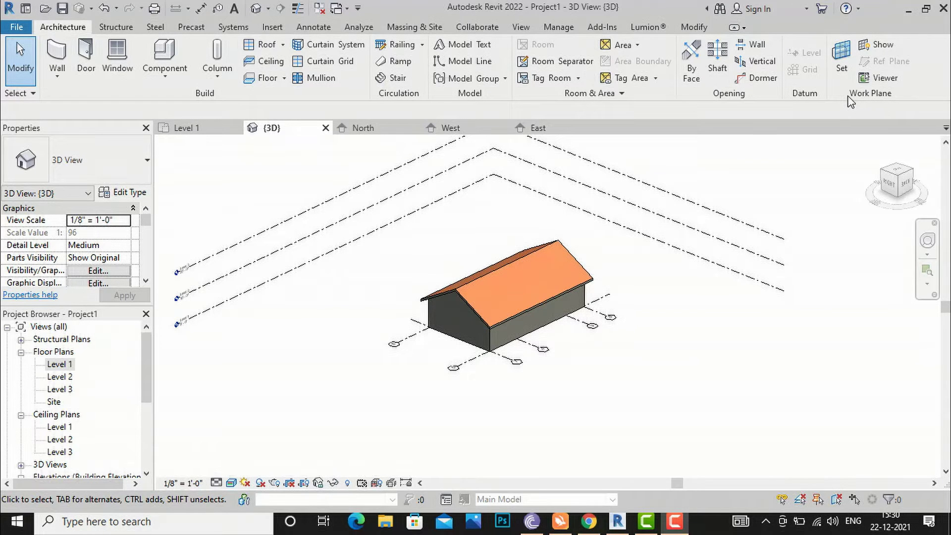
{"action": "left_click", "coordinate": [842, 72]}
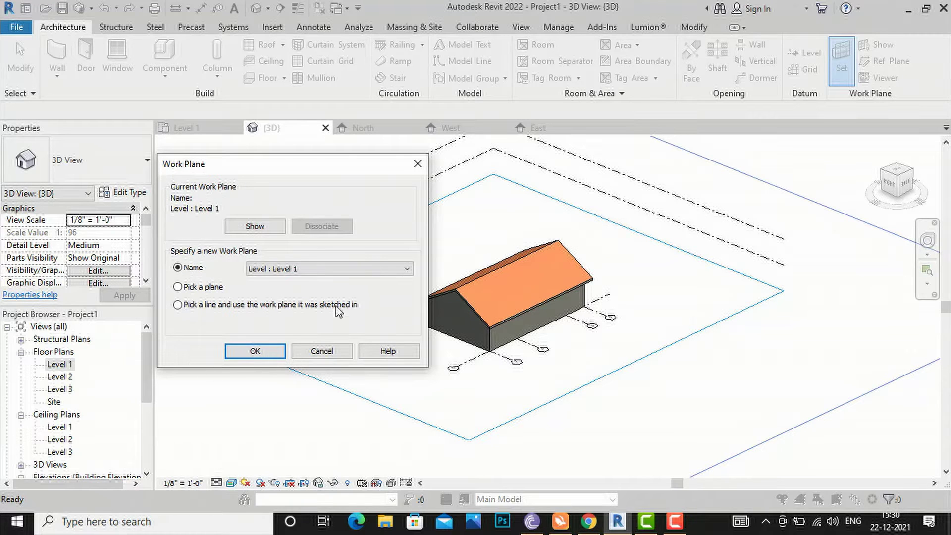
{"action": "left_click", "coordinate": [417, 164]}
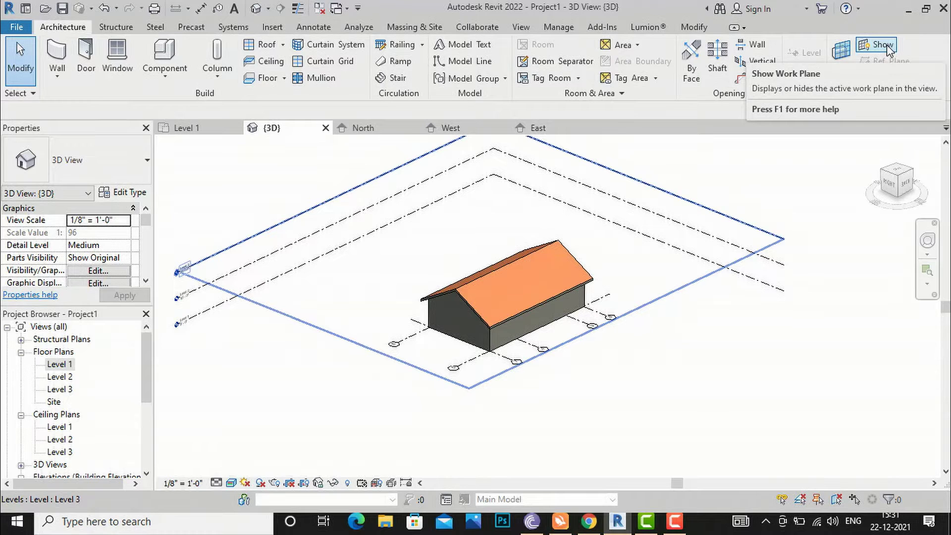
Step: Show the active work plane around the house in the 3D view, and hide it again
{"action": "left_click", "coordinate": [887, 46]}
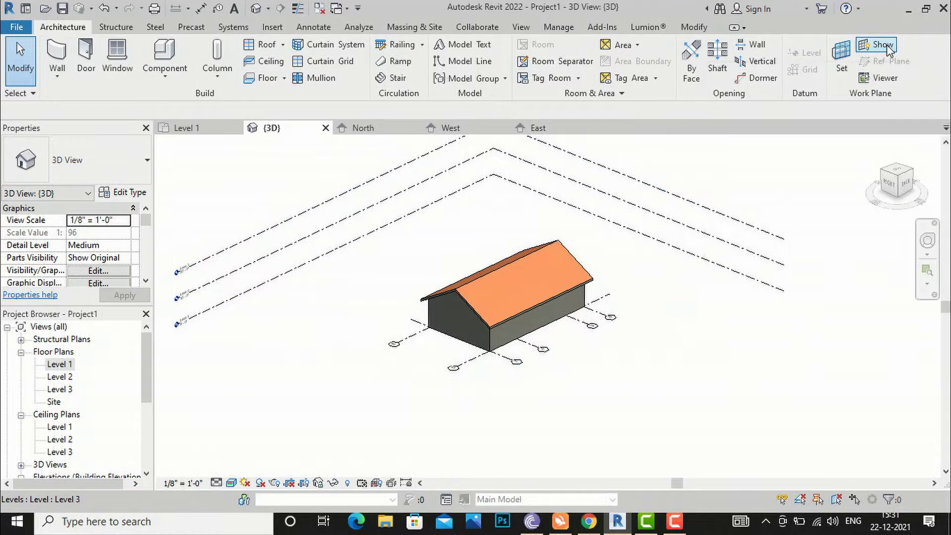
{"action": "scroll", "coordinate": [650, 216], "scroll_direction": "down", "scroll_amount": 2}
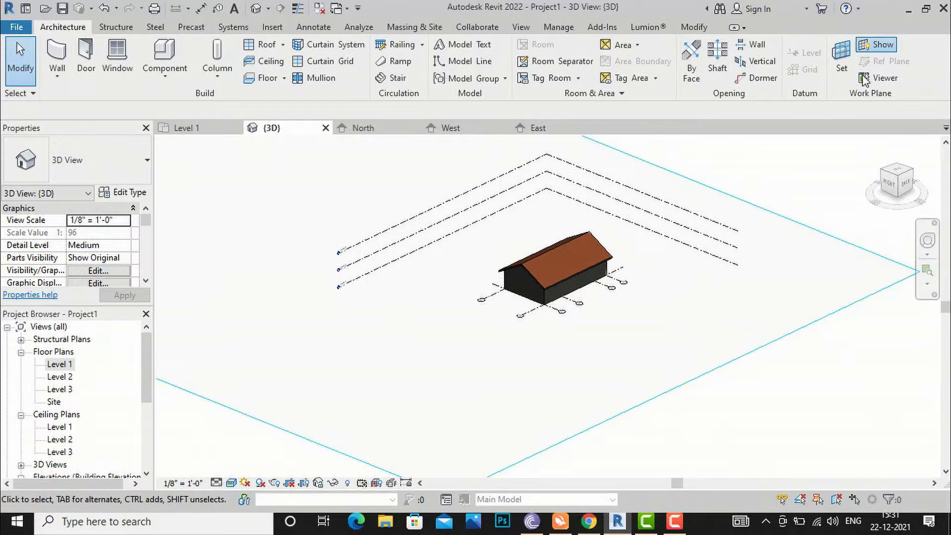
{"action": "left_click", "coordinate": [876, 49]}
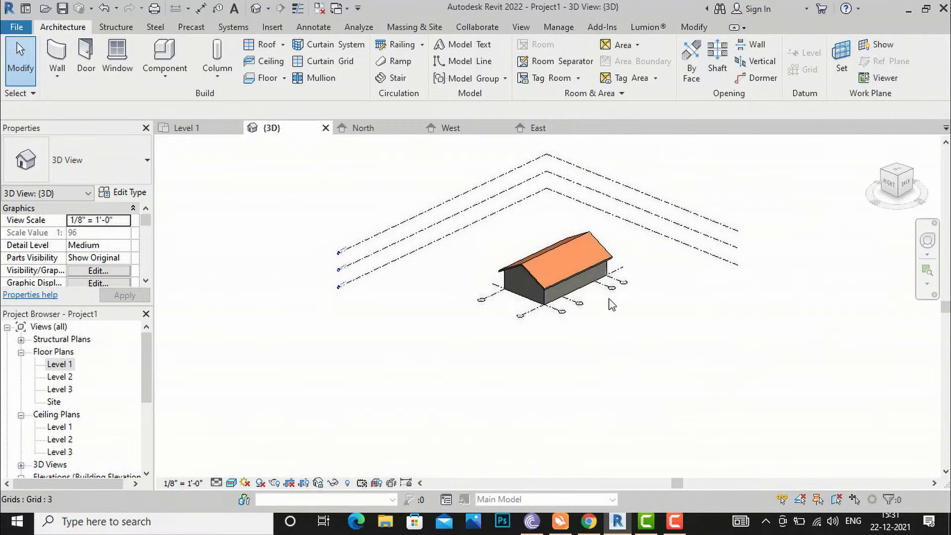
{"action": "scroll", "coordinate": [723, 326], "scroll_direction": "down", "scroll_amount": 1}
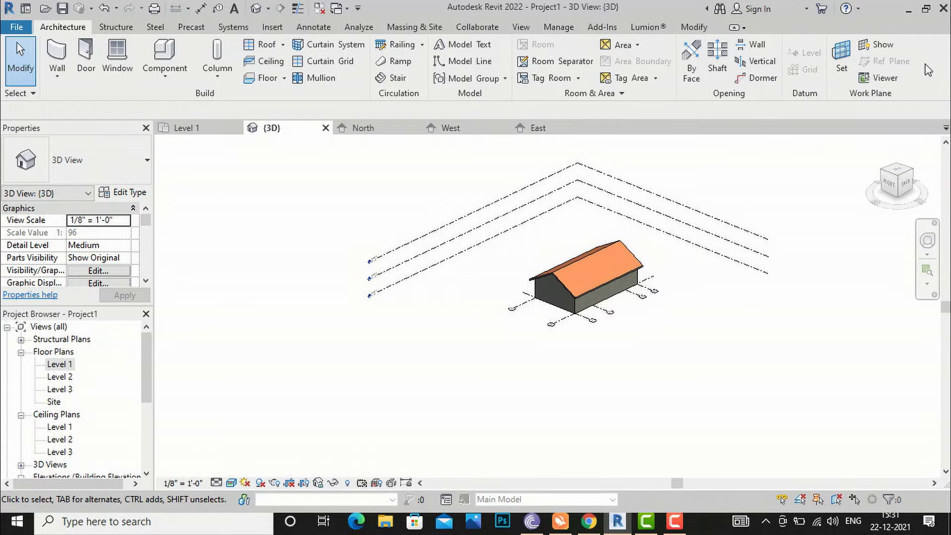
Step: Open the Level 1 floor plan and set its work plane by name to Level 3
{"action": "double_click", "coordinate": [59, 366]}
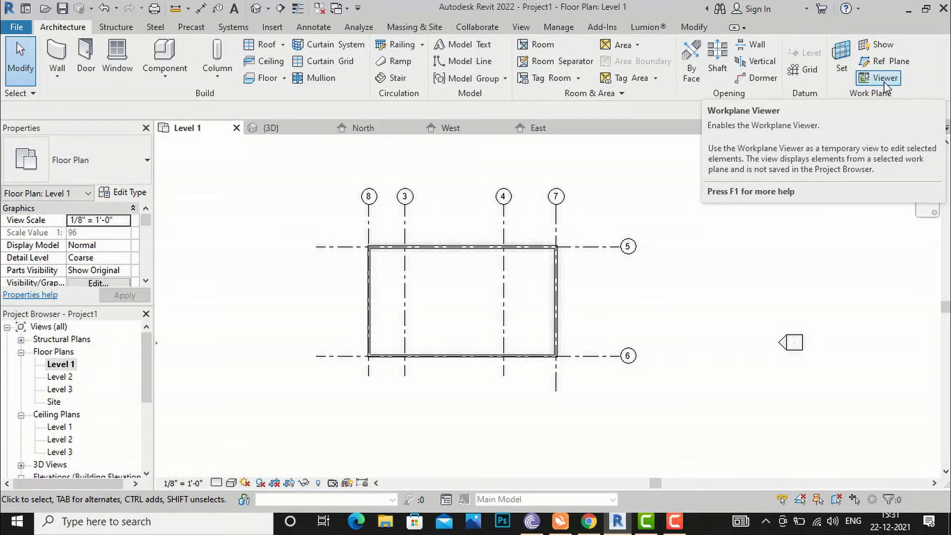
{"action": "left_click", "coordinate": [849, 72]}
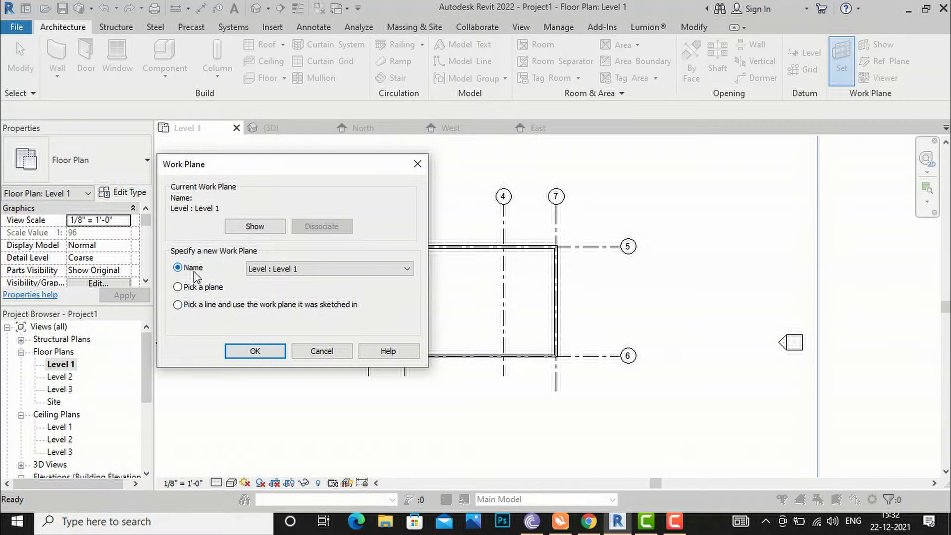
{"action": "left_click", "coordinate": [364, 275]}
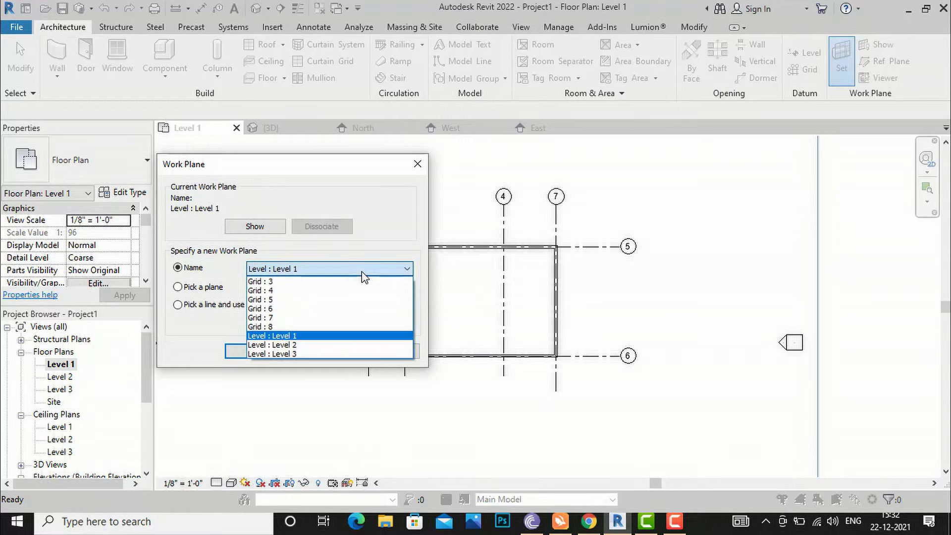
{"action": "left_click", "coordinate": [317, 353]}
{"action": "left_click", "coordinate": [259, 352]}
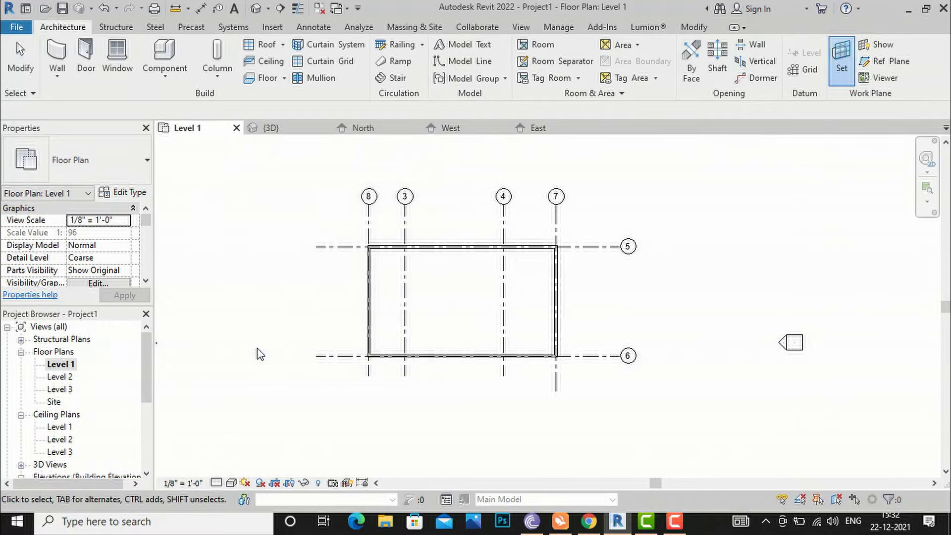
Step: Return to the 3D view, show the active work plane, and view the house from its right side
{"action": "left_click", "coordinate": [521, 28]}
{"action": "left_click", "coordinate": [390, 51]}
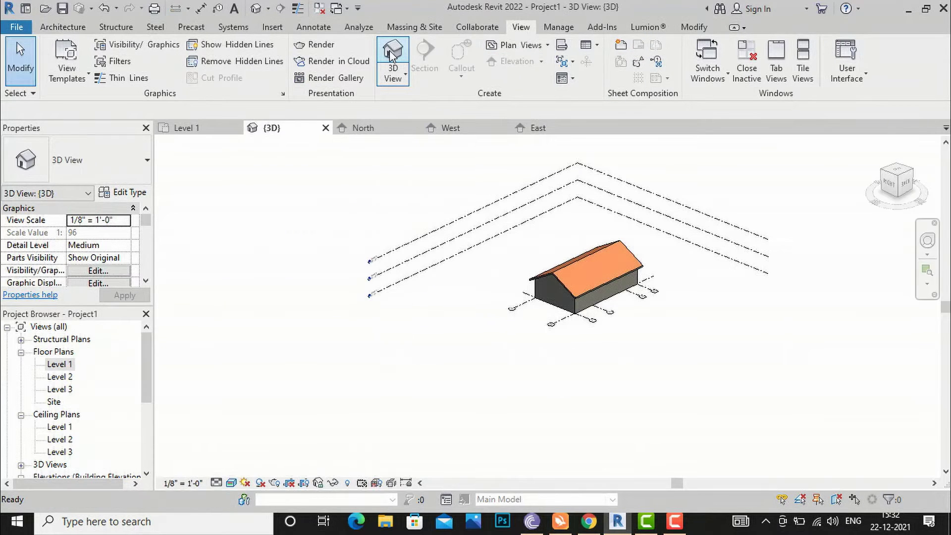
{"action": "left_click", "coordinate": [63, 27]}
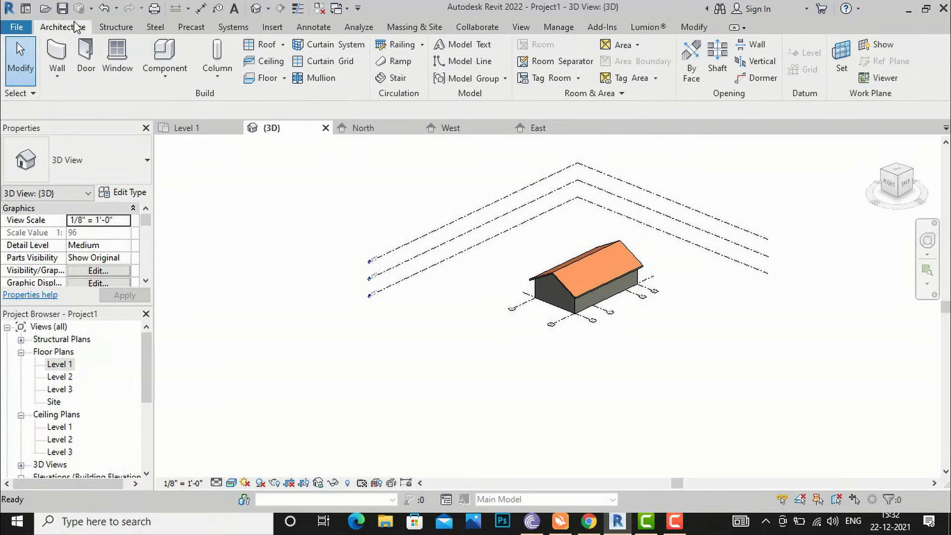
{"action": "left_click", "coordinate": [877, 47]}
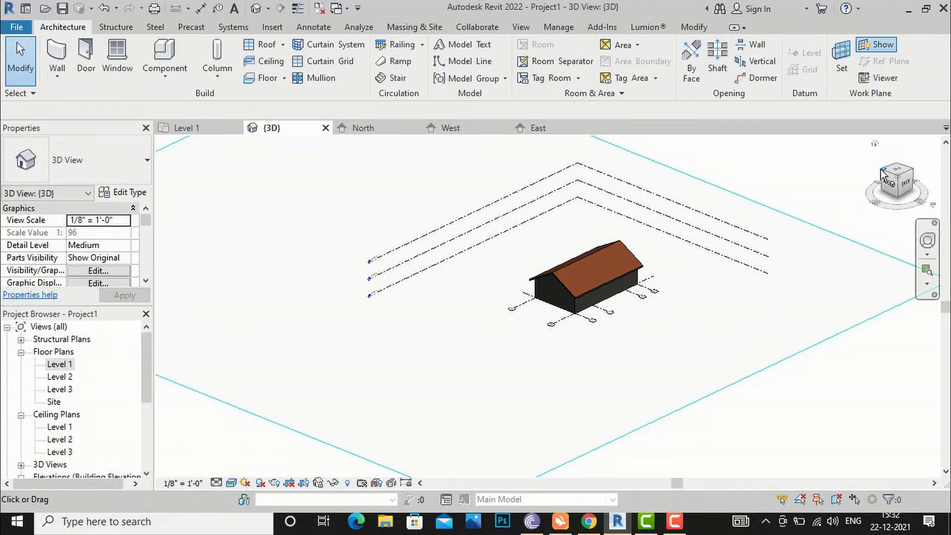
{"action": "left_click", "coordinate": [889, 182]}
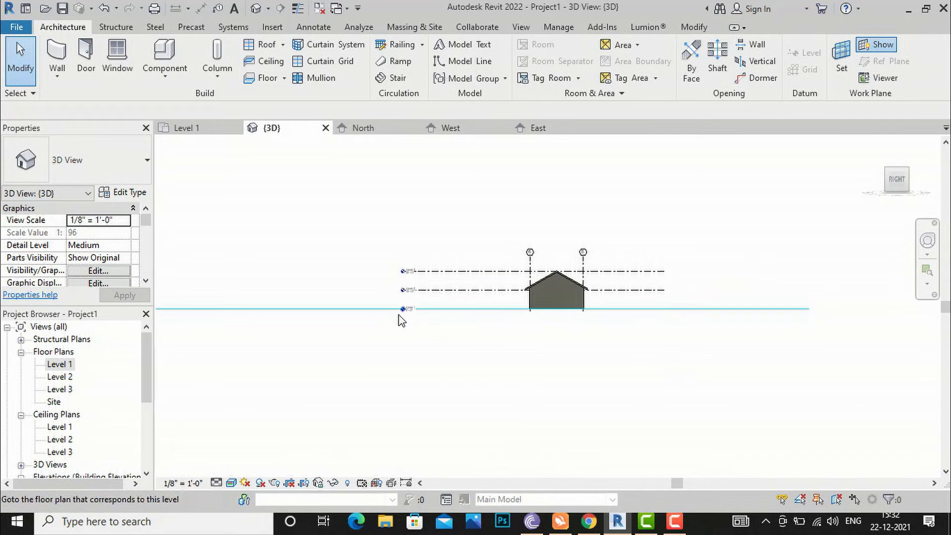
{"action": "scroll", "coordinate": [401, 320], "scroll_direction": "up", "scroll_amount": 3}
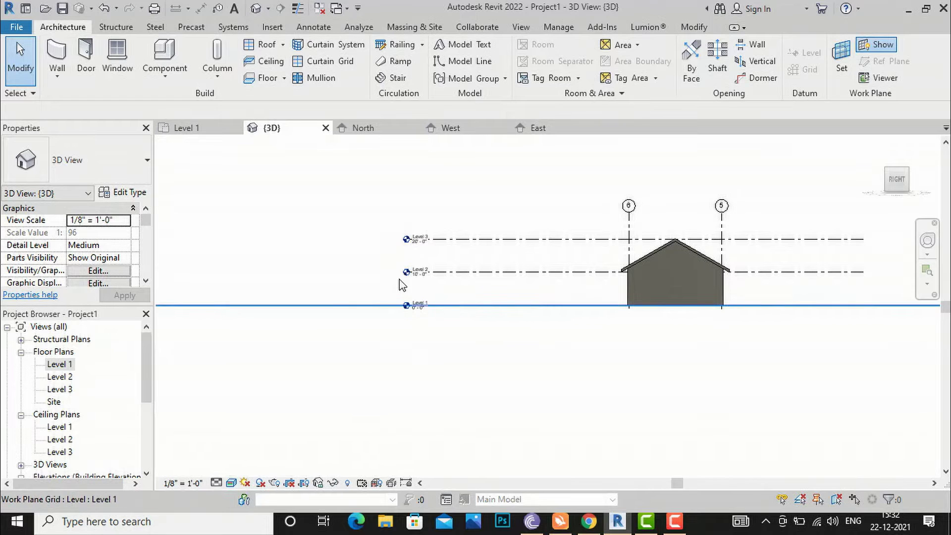
Step: Set the 3D view's work plane by name to Level 3
{"action": "left_click", "coordinate": [842, 60]}
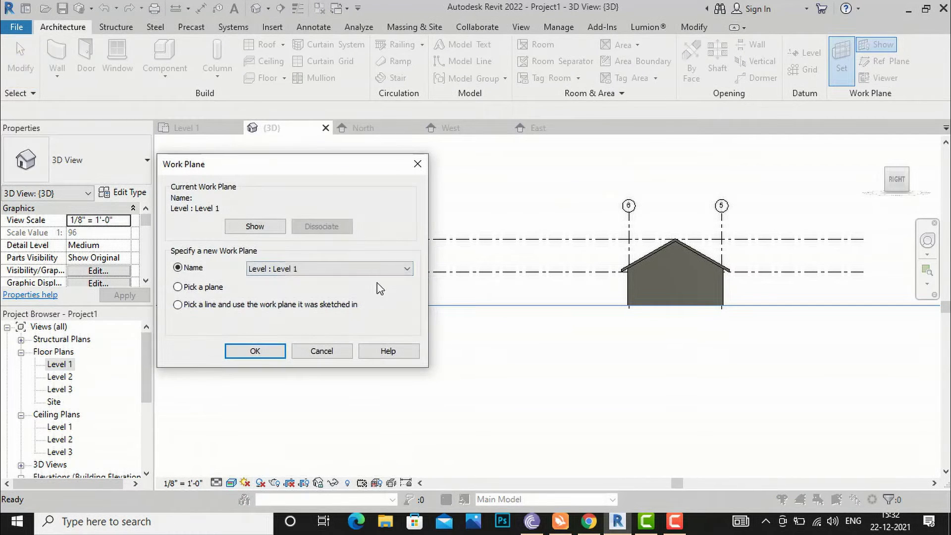
{"action": "left_click", "coordinate": [302, 268]}
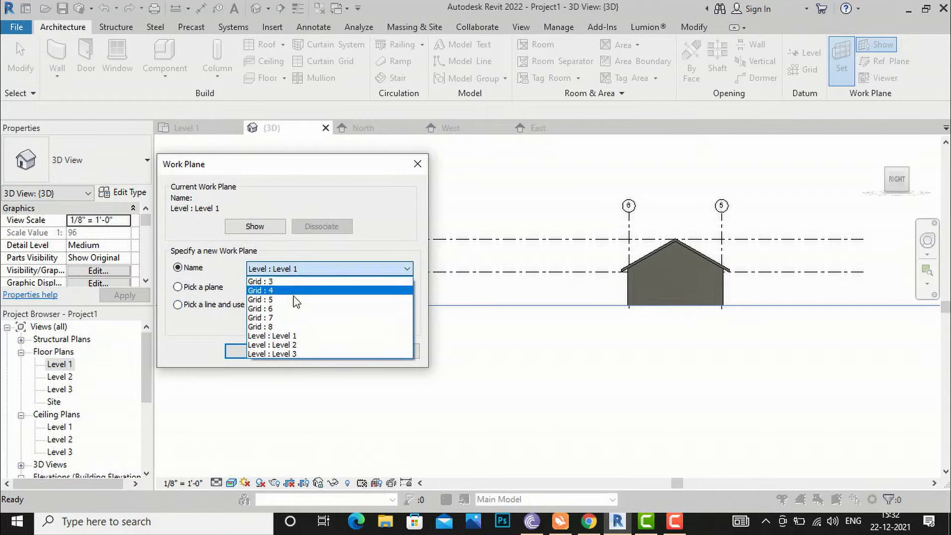
{"action": "left_click", "coordinate": [293, 357]}
{"action": "left_click", "coordinate": [266, 356]}
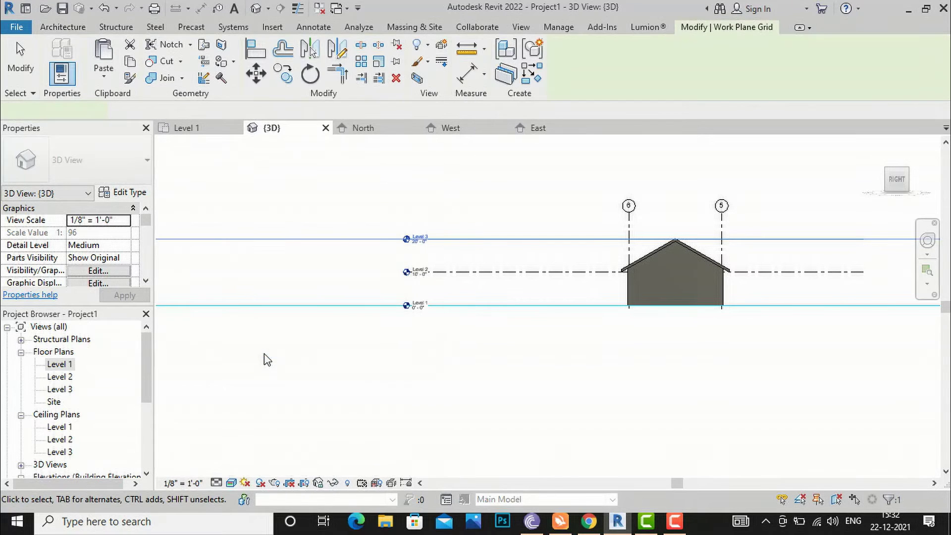
{"action": "left_click_drag", "start_coordinate": [896, 181], "coordinate": [898, 179]}
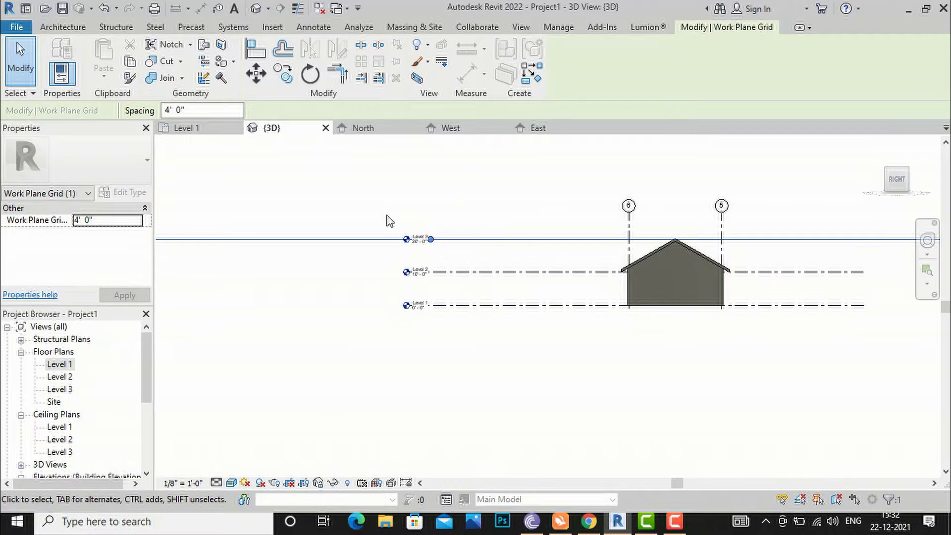
Step: Change the 3D view's work plane to Level 2 by name
{"action": "scroll", "coordinate": [372, 255], "scroll_direction": "up", "scroll_amount": 3}
{"action": "scroll", "coordinate": [372, 255], "scroll_direction": "down", "scroll_amount": 3}
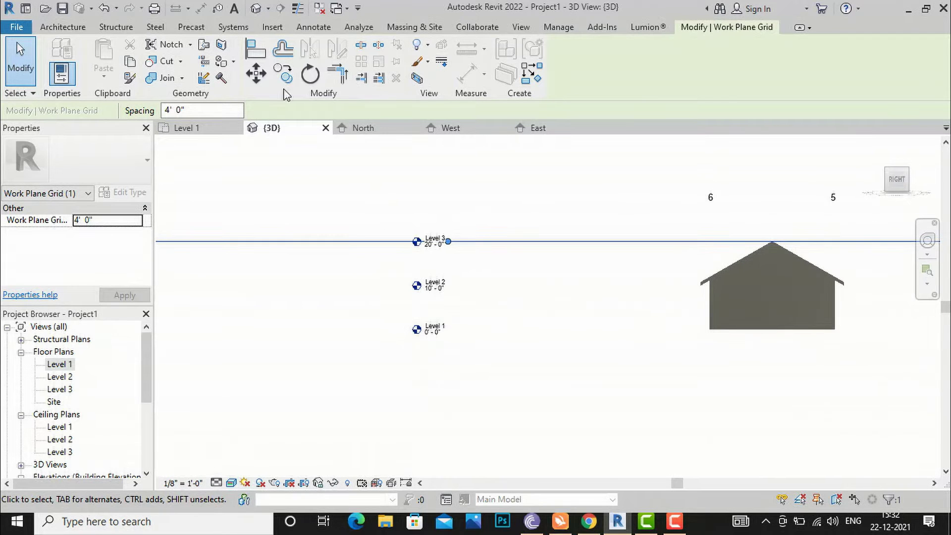
{"action": "left_click", "coordinate": [63, 27]}
{"action": "left_click", "coordinate": [842, 60]}
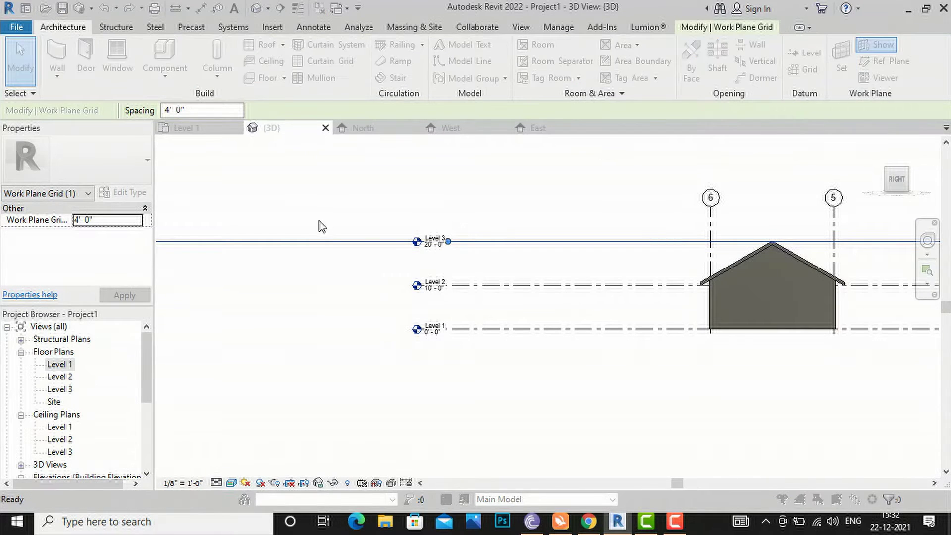
{"action": "left_click", "coordinate": [280, 271]}
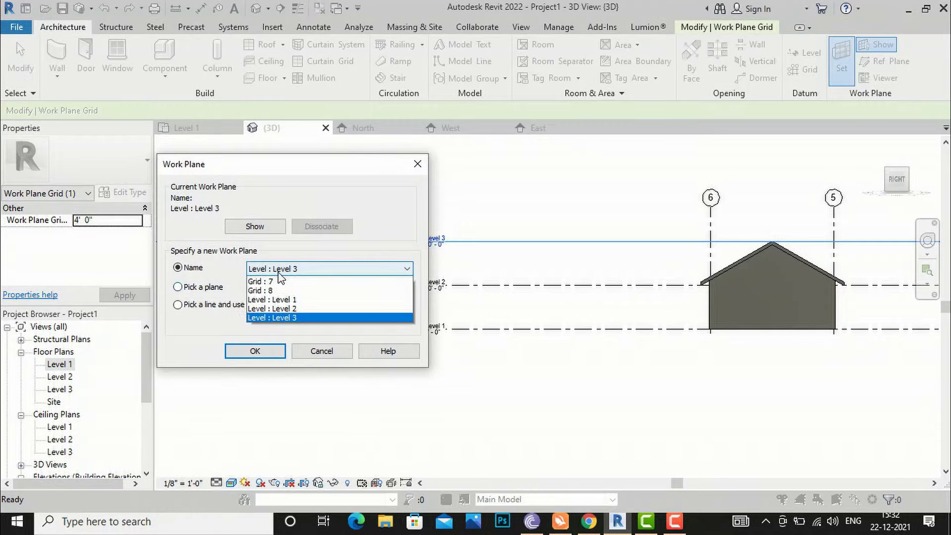
{"action": "left_click", "coordinate": [269, 352]}
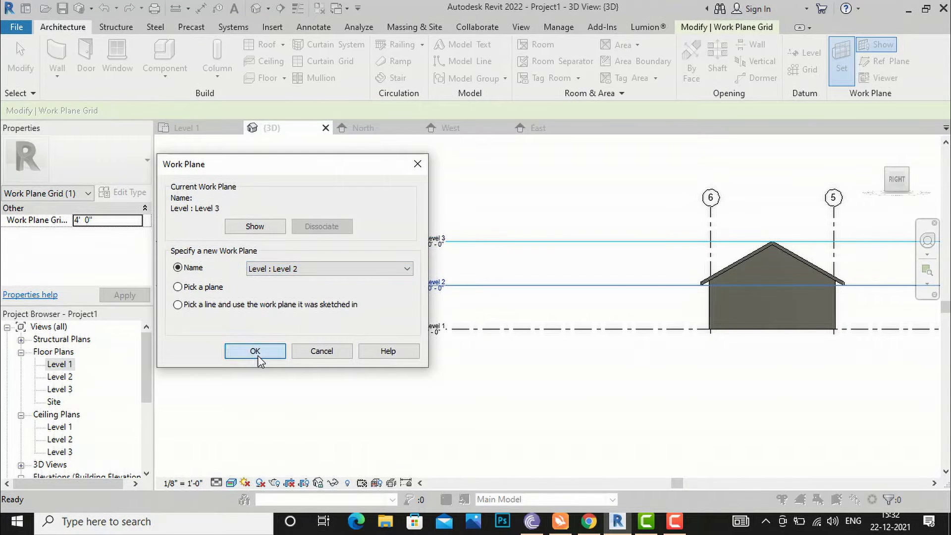
{"action": "left_click", "coordinate": [258, 356]}
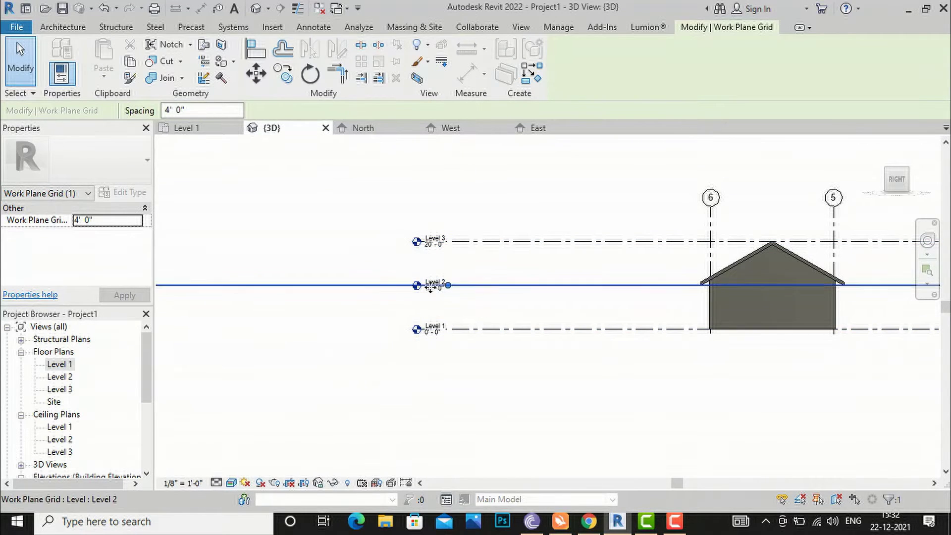
Step: Tilt the right-side 3D view slightly to look down on the house, and set the work plane by name to Grid 4
{"action": "left_click", "coordinate": [897, 192]}
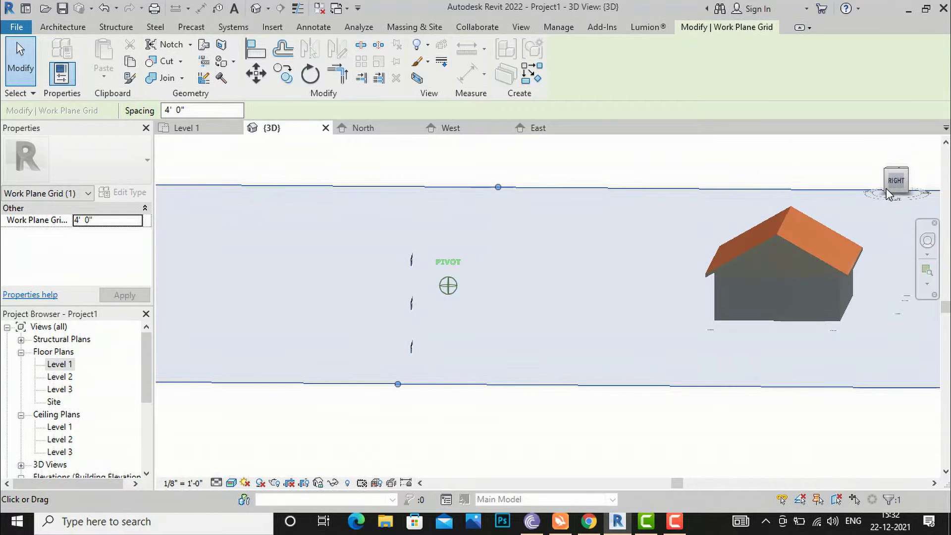
{"action": "left_click", "coordinate": [894, 182]}
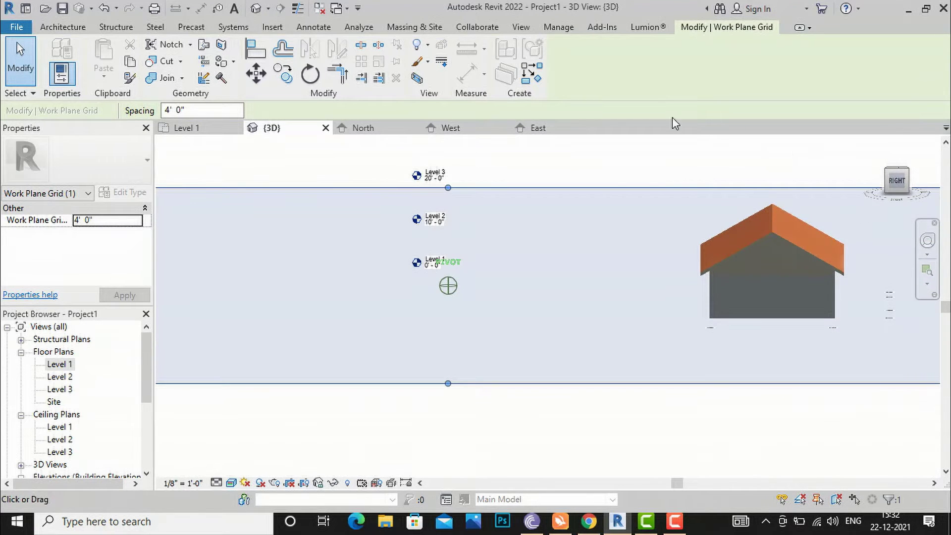
{"action": "left_click", "coordinate": [67, 29]}
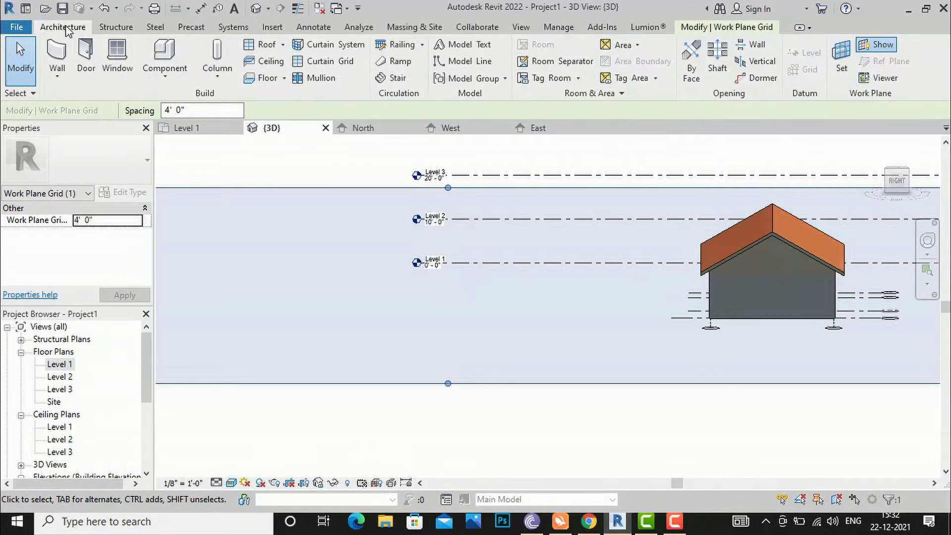
{"action": "left_click", "coordinate": [851, 67]}
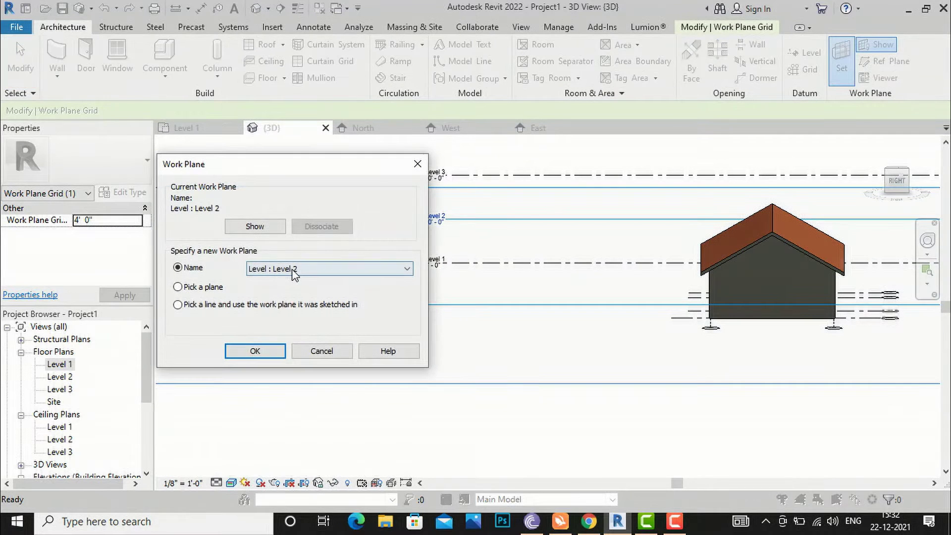
{"action": "left_click", "coordinate": [295, 272]}
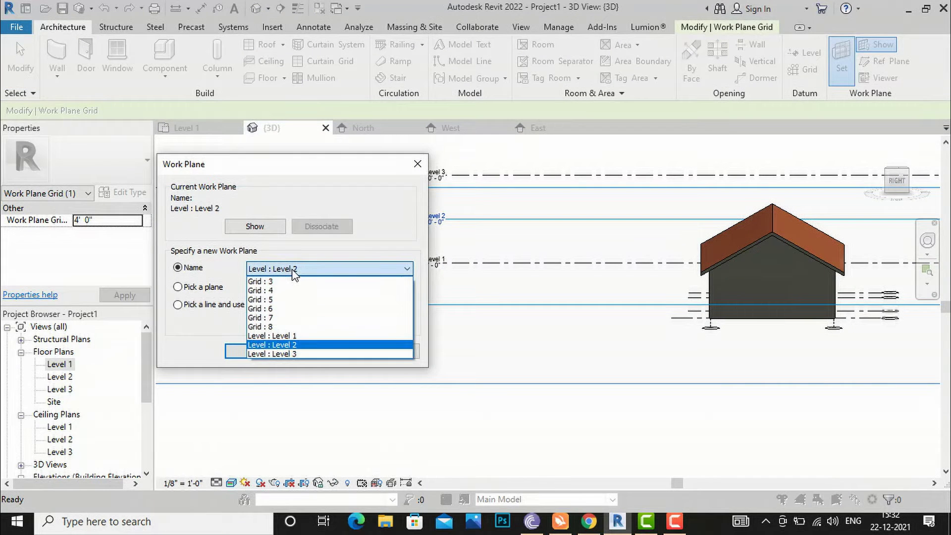
{"action": "left_click", "coordinate": [266, 293]}
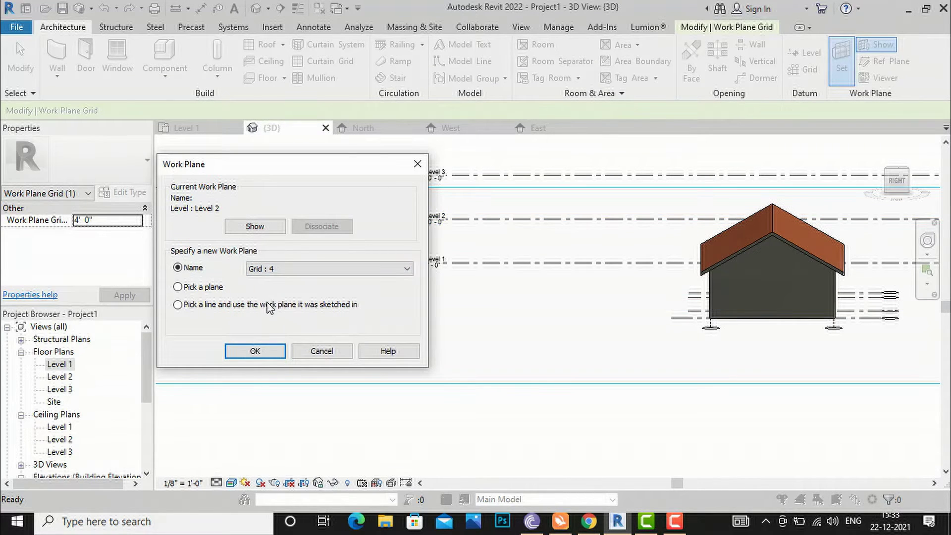
{"action": "left_click", "coordinate": [266, 349]}
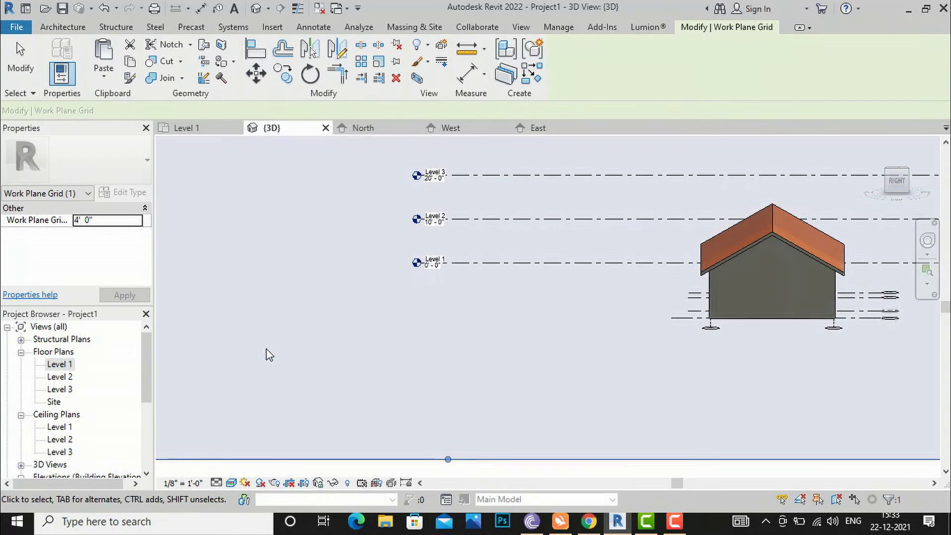
{"action": "scroll", "coordinate": [513, 233], "scroll_direction": "down", "scroll_amount": 3}
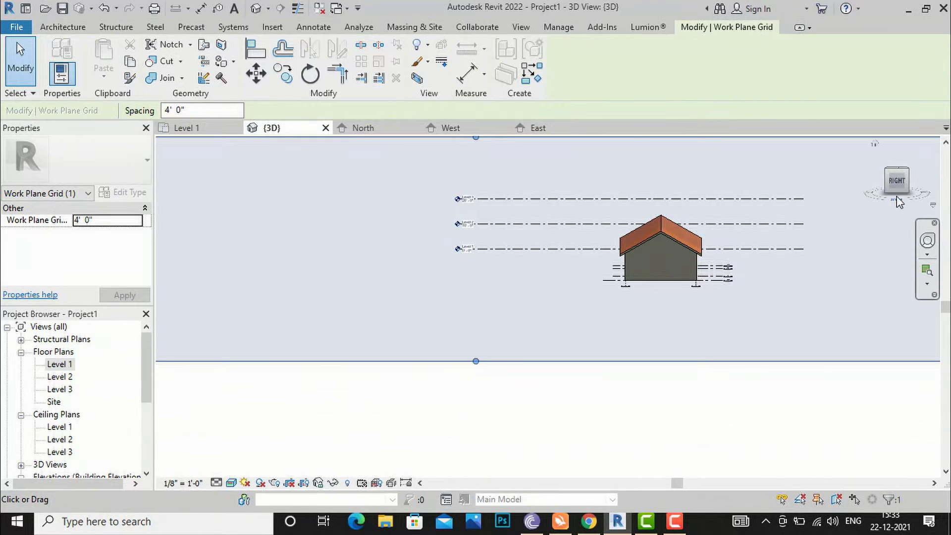
Step: Start an in-place component in the Generic Models category with Grid 4 as the work plane, accepting the default name
{"action": "left_click_drag", "start_coordinate": [895, 187], "coordinate": [649, 243]}
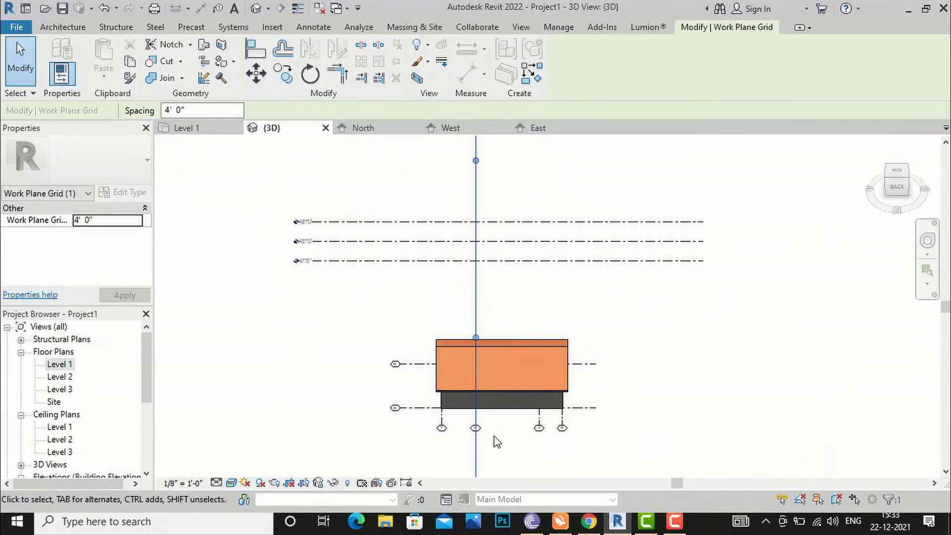
{"action": "scroll", "coordinate": [488, 443], "scroll_direction": "up", "scroll_amount": 3}
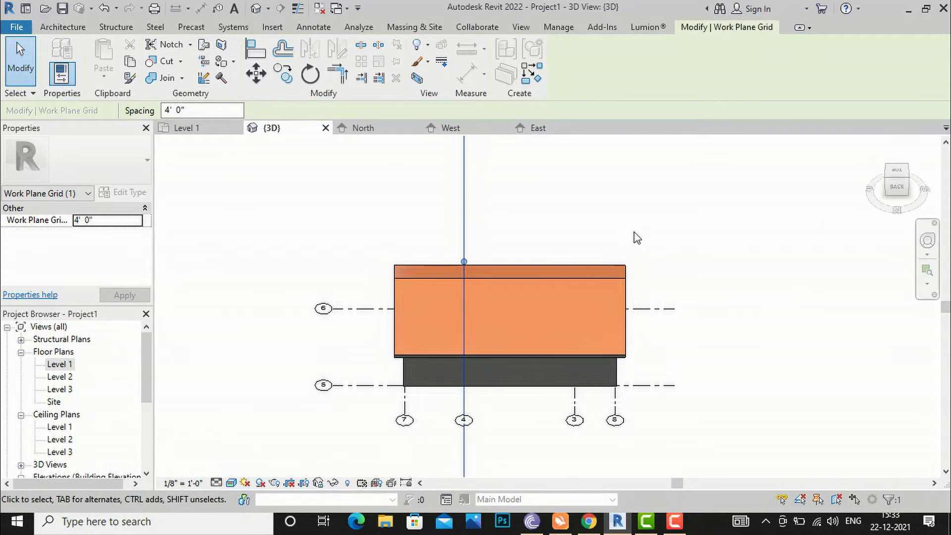
{"action": "left_click_drag", "start_coordinate": [897, 188], "coordinate": [941, 198]}
{"action": "scroll", "coordinate": [490, 326], "scroll_direction": "down", "scroll_amount": 2}
{"action": "left_click_drag", "start_coordinate": [902, 186], "coordinate": [908, 188]}
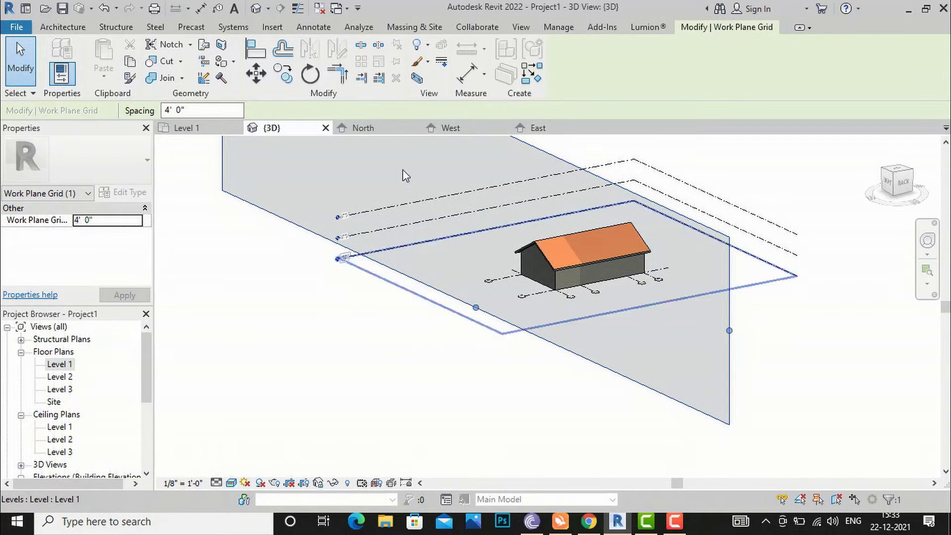
{"action": "left_click", "coordinate": [63, 27]}
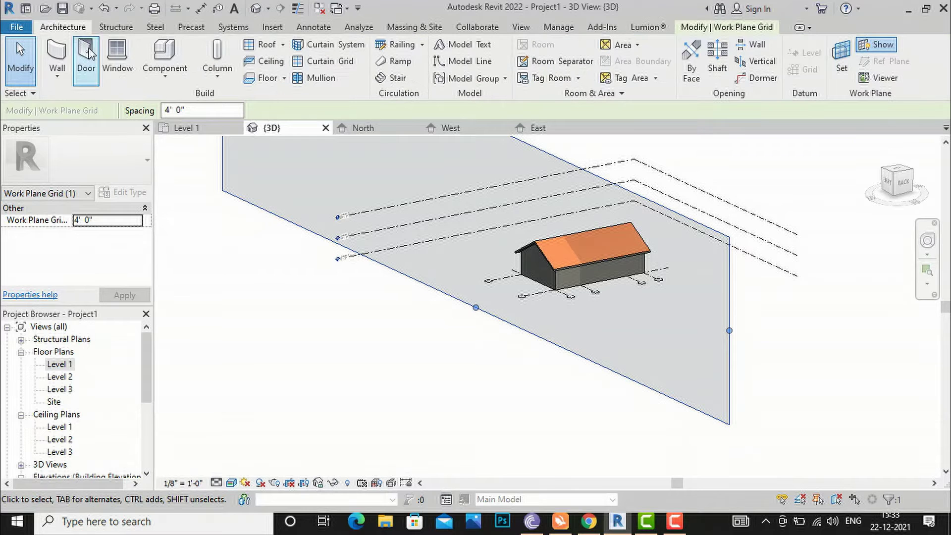
{"action": "left_click", "coordinate": [165, 84]}
{"action": "left_click", "coordinate": [183, 130]}
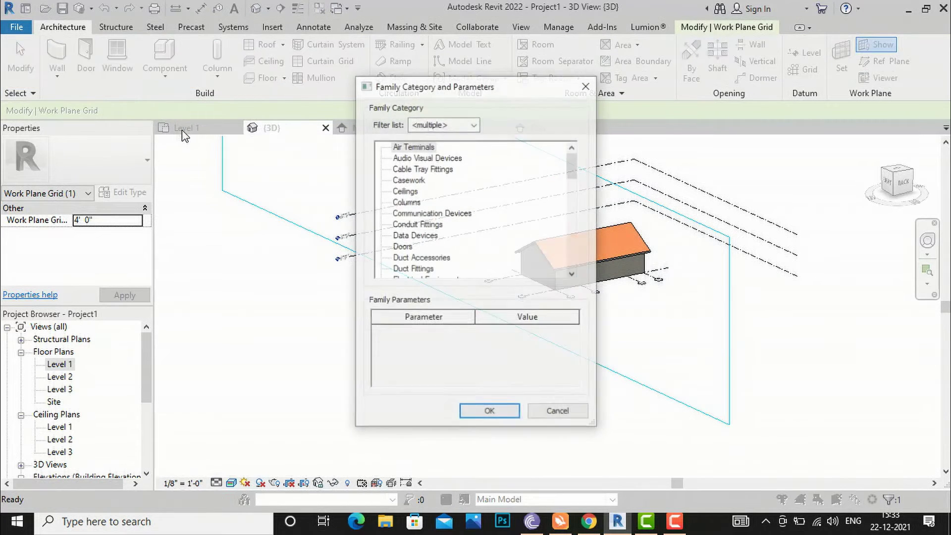
{"action": "scroll", "coordinate": [442, 219], "scroll_direction": "down", "scroll_amount": 4}
{"action": "scroll", "coordinate": [442, 220], "scroll_direction": "down", "scroll_amount": 1}
{"action": "left_click", "coordinate": [418, 213]}
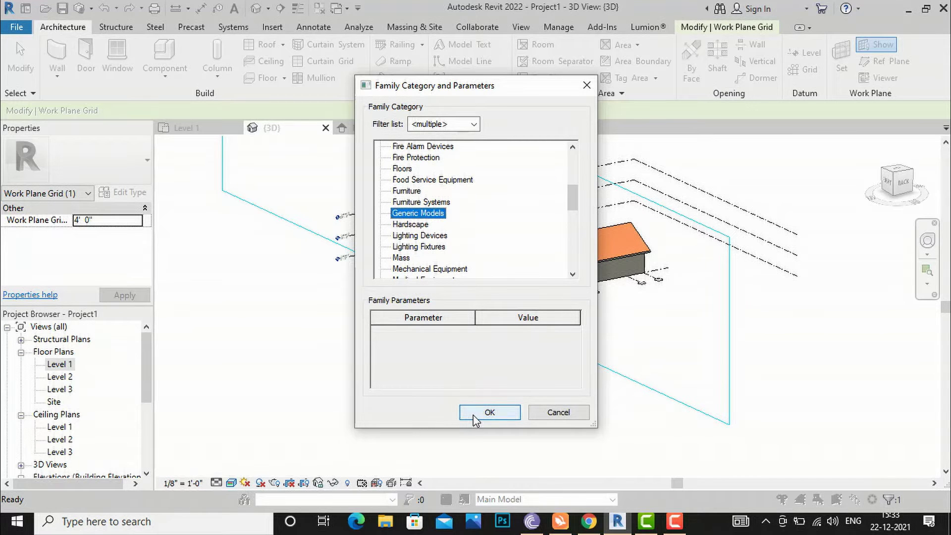
{"action": "left_click", "coordinate": [477, 414]}
{"action": "left_click", "coordinate": [458, 285]}
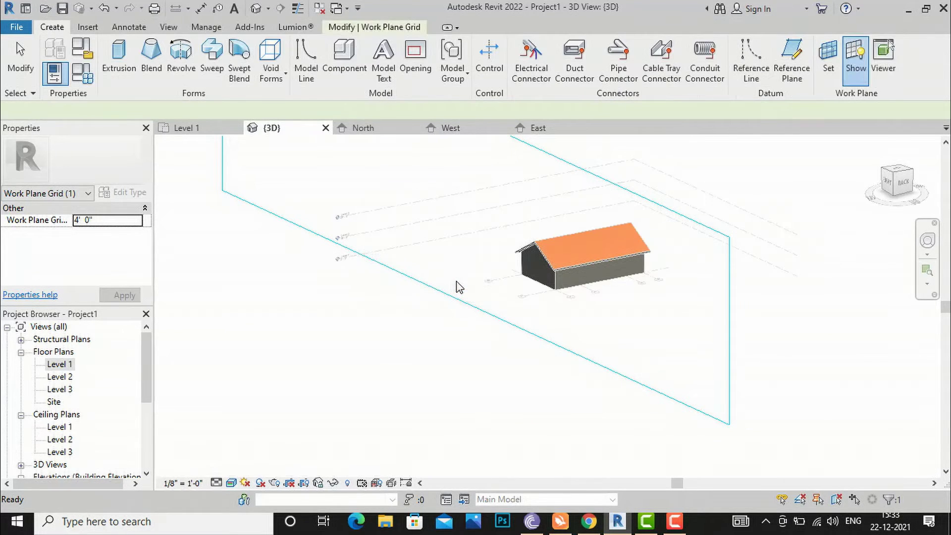
Step: Start an extrusion on the Grid 4 work plane and sketch a rectangle about 28' long projecting from the back wall
{"action": "left_click", "coordinate": [118, 64]}
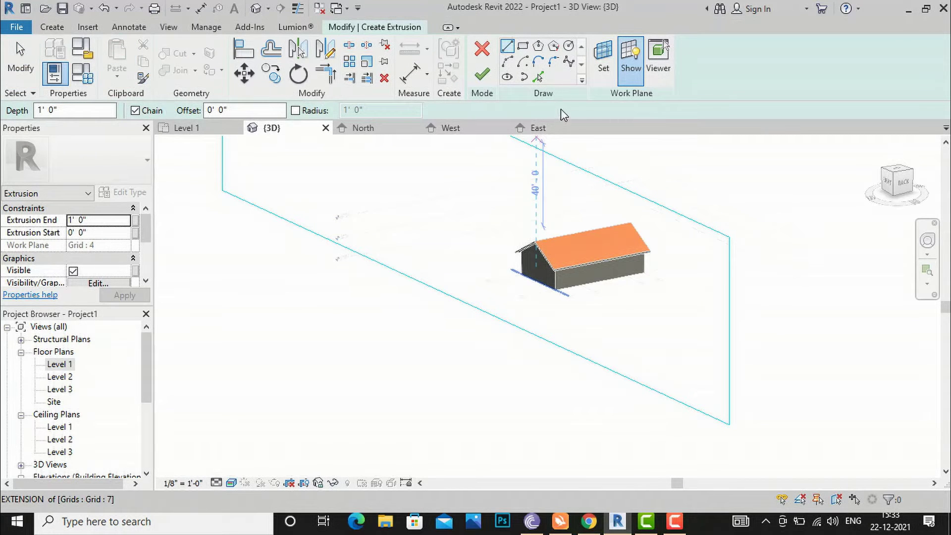
{"action": "left_click", "coordinate": [524, 47]}
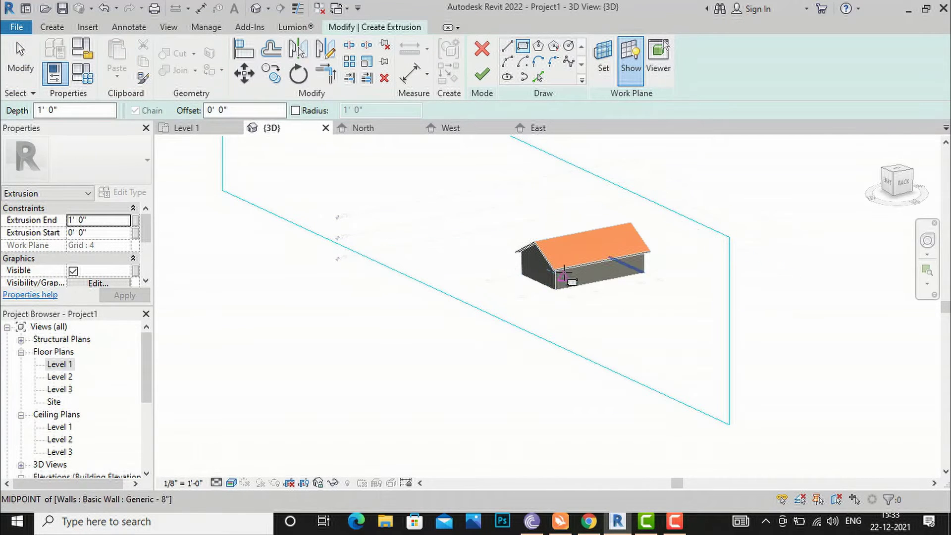
{"action": "left_click", "coordinate": [566, 271]}
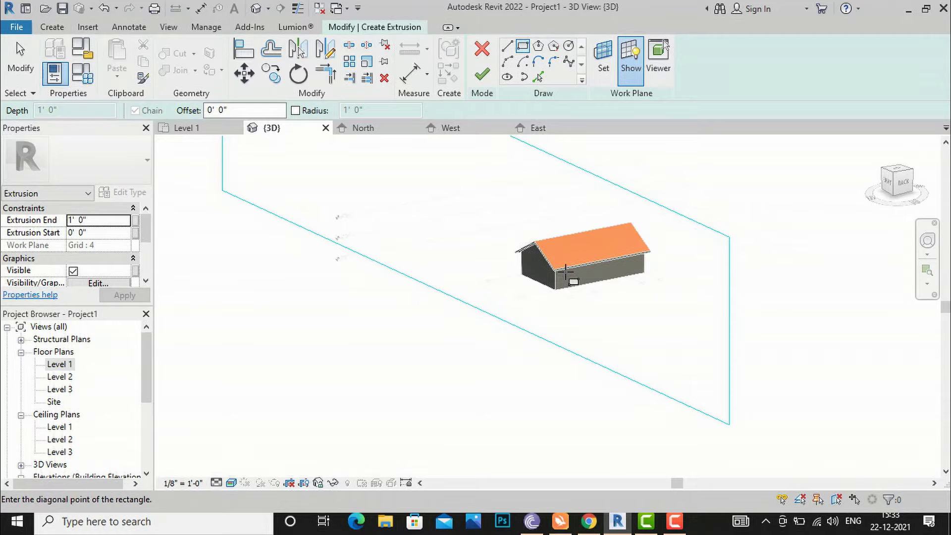
{"action": "left_click", "coordinate": [599, 311]}
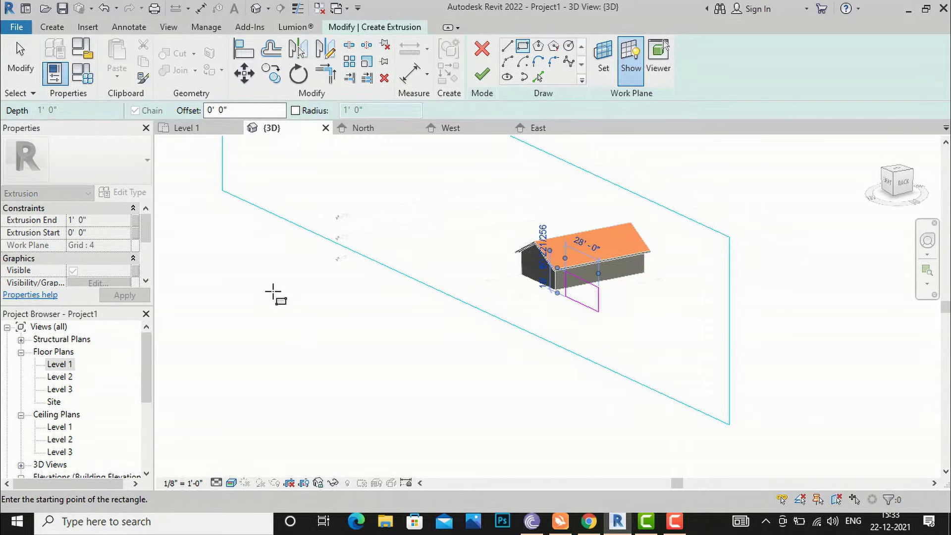
Step: Set the rectangle's extrusion end to 2' 0" and finish the extrusion sketch
{"action": "left_click", "coordinate": [105, 224]}
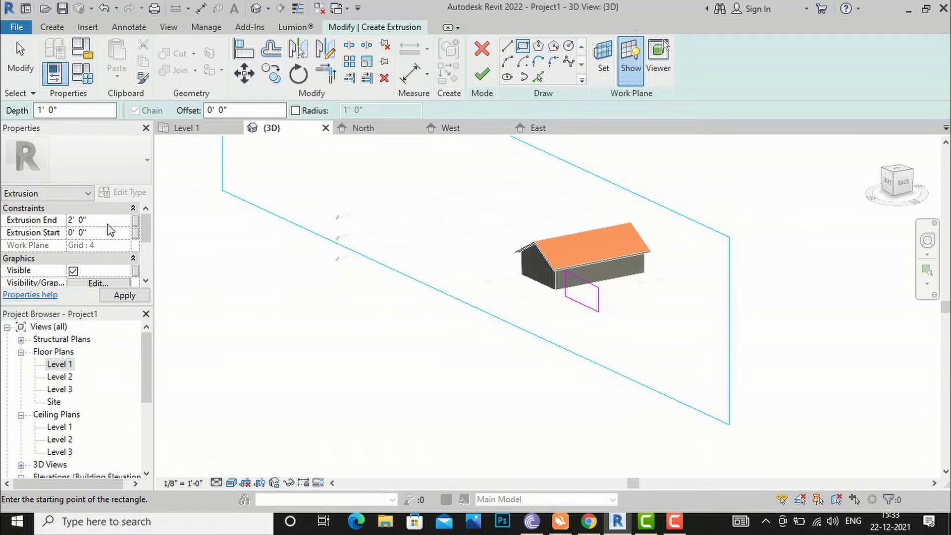
{"action": "left_click", "coordinate": [124, 297]}
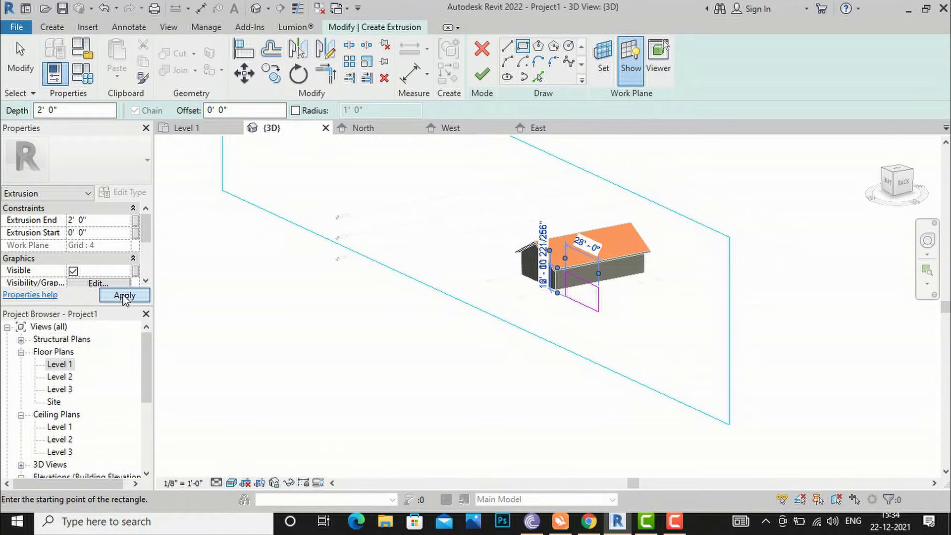
{"action": "left_click", "coordinate": [482, 74]}
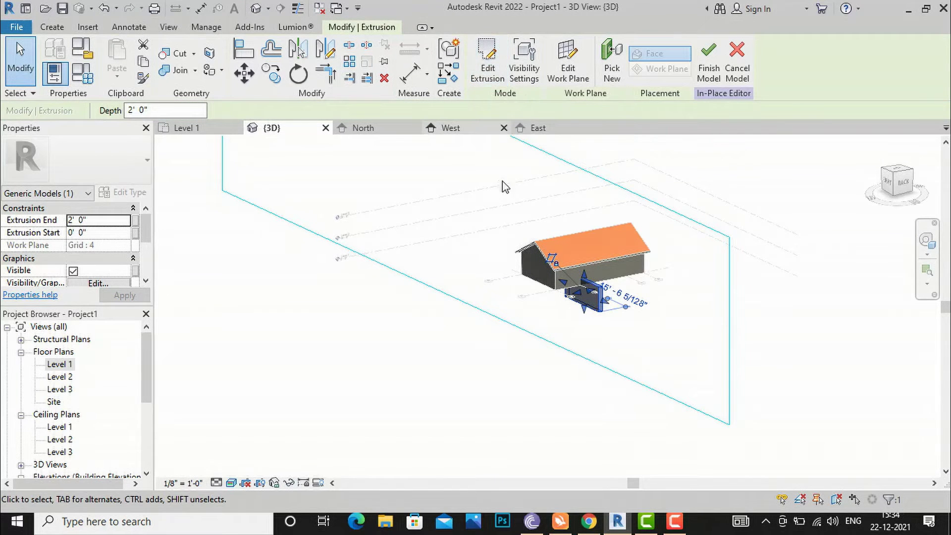
Step: Check the rectangular extrusion beside the house from the back left, and finish the in-place model
{"action": "left_click_drag", "start_coordinate": [894, 198], "coordinate": [744, 183]}
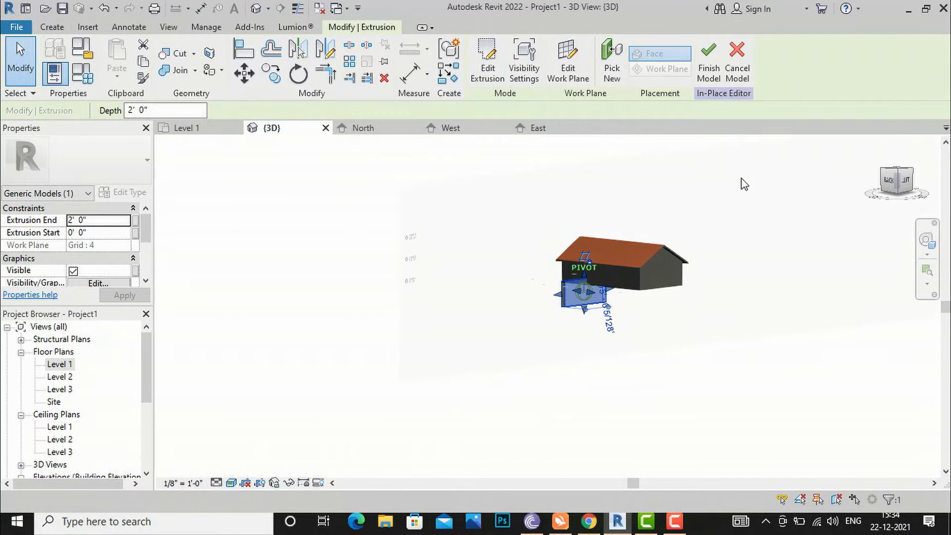
{"action": "scroll", "coordinate": [704, 233], "scroll_direction": "up", "scroll_amount": 1}
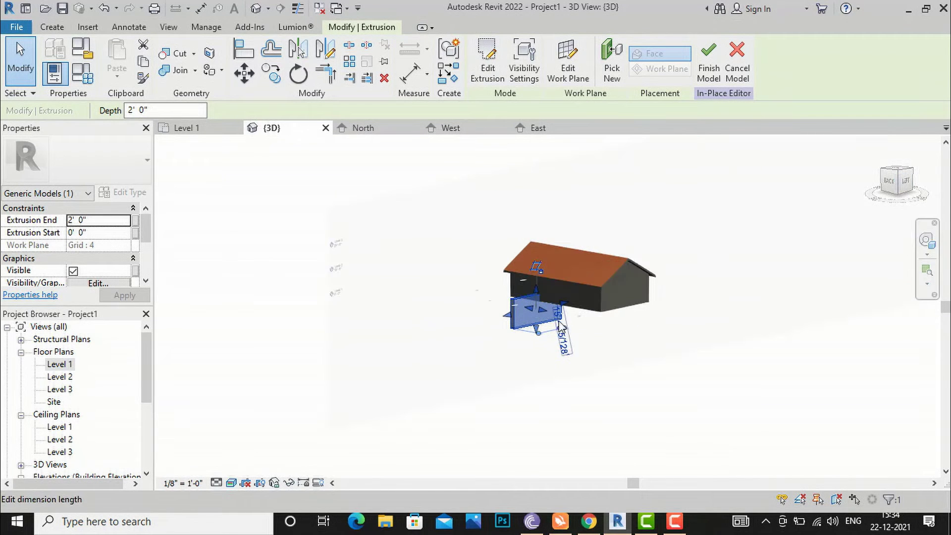
{"action": "scroll", "coordinate": [559, 329], "scroll_direction": "up", "scroll_amount": 1}
{"action": "left_click_drag", "start_coordinate": [534, 329], "coordinate": [541, 292]}
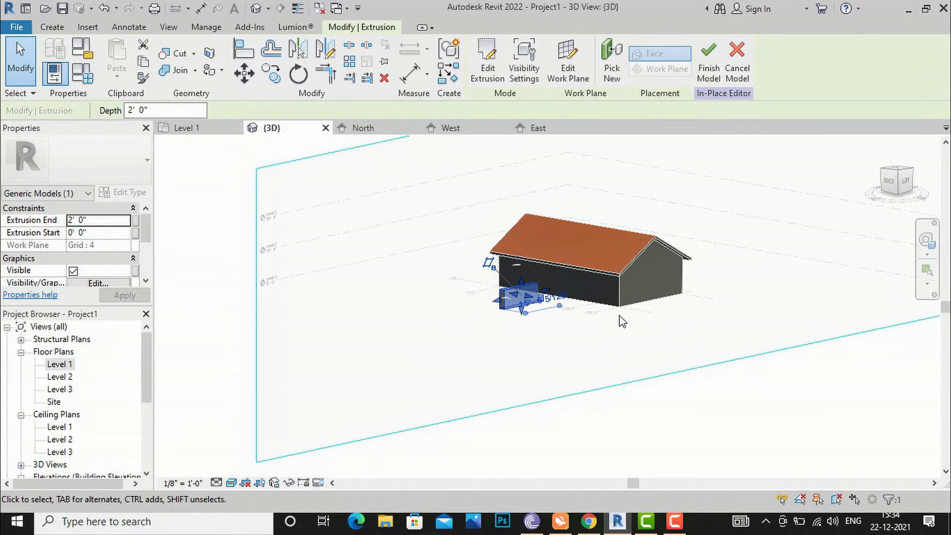
{"action": "scroll", "coordinate": [620, 319], "scroll_direction": "down", "scroll_amount": 1}
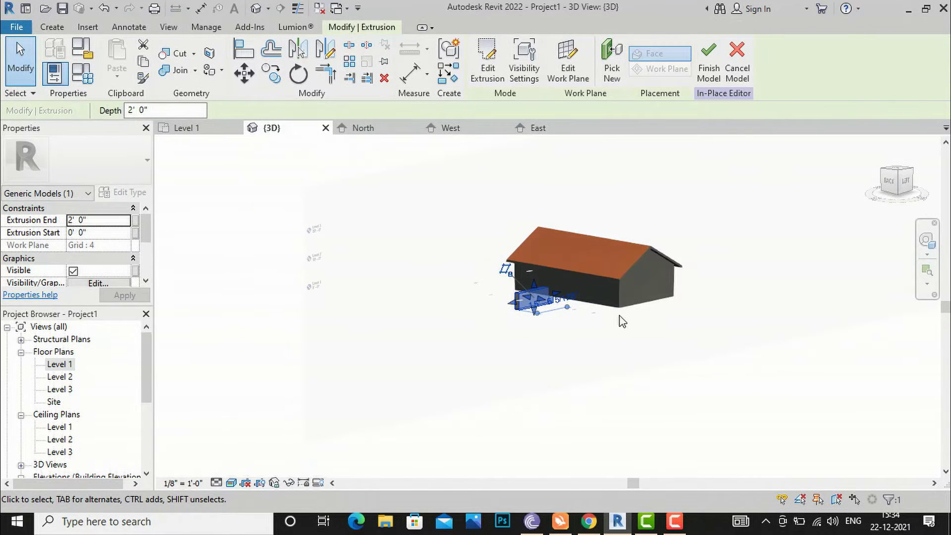
{"action": "left_click", "coordinate": [709, 69]}
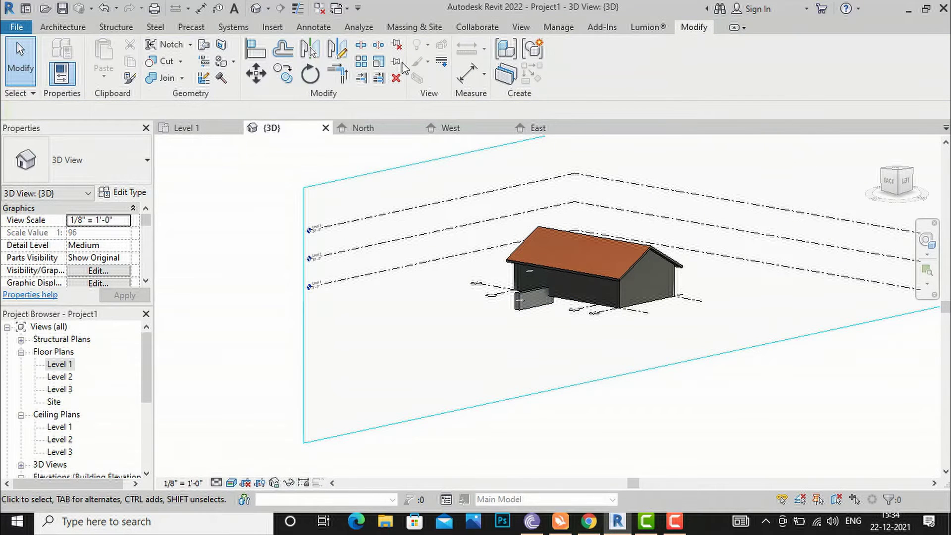
Step: Hide the Grid 4 work plane and set a new one by picking the face of the house's long back wall
{"action": "left_click", "coordinate": [61, 27]}
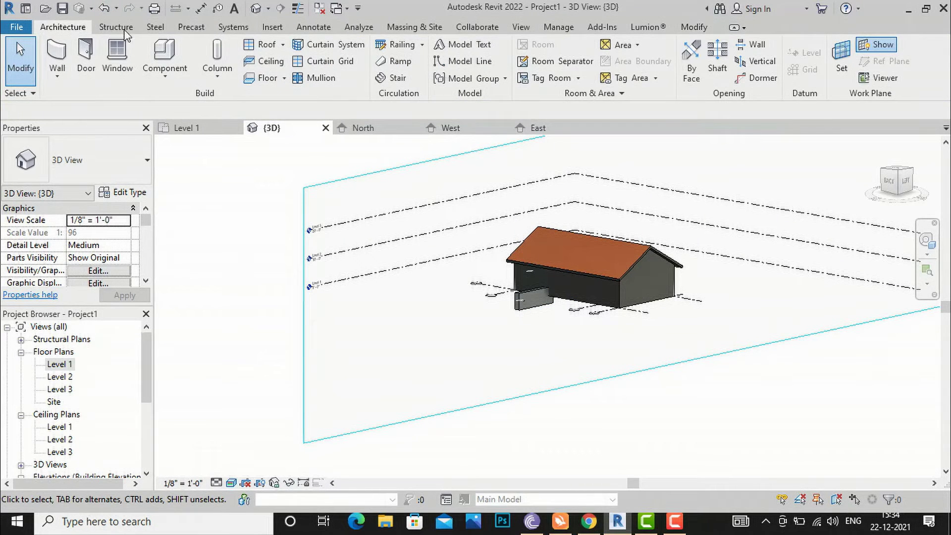
{"action": "left_click", "coordinate": [881, 47]}
{"action": "scroll", "coordinate": [593, 329], "scroll_direction": "up", "scroll_amount": 2}
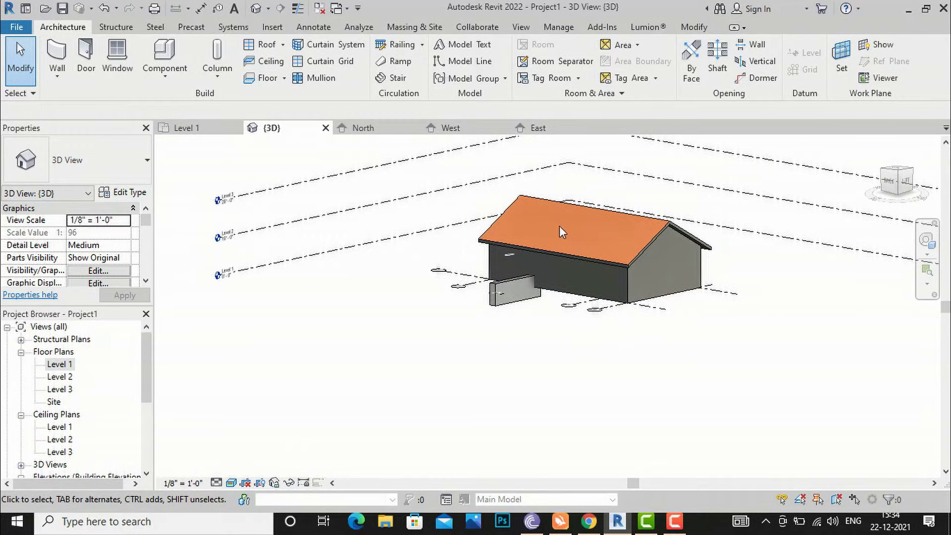
{"action": "left_click", "coordinate": [840, 62]}
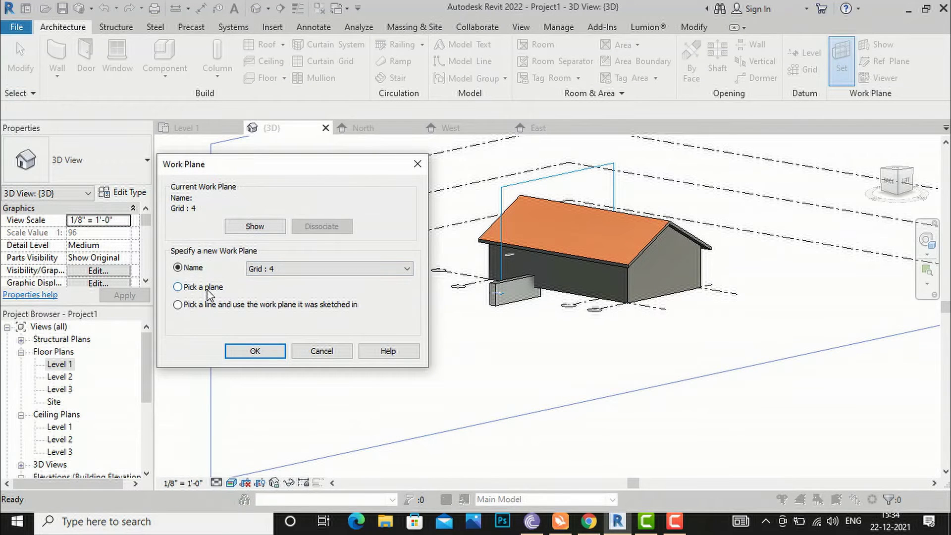
{"action": "left_click", "coordinate": [255, 351]}
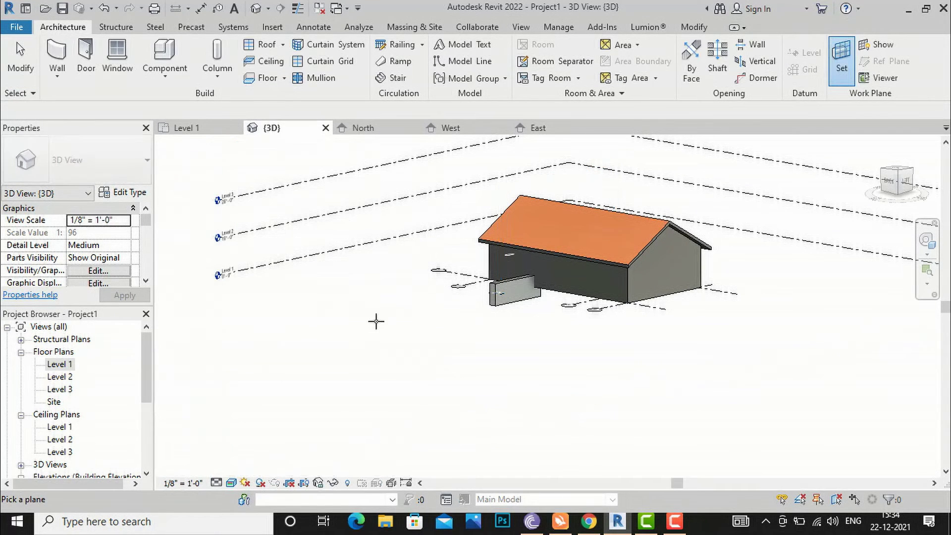
{"action": "left_click", "coordinate": [625, 288]}
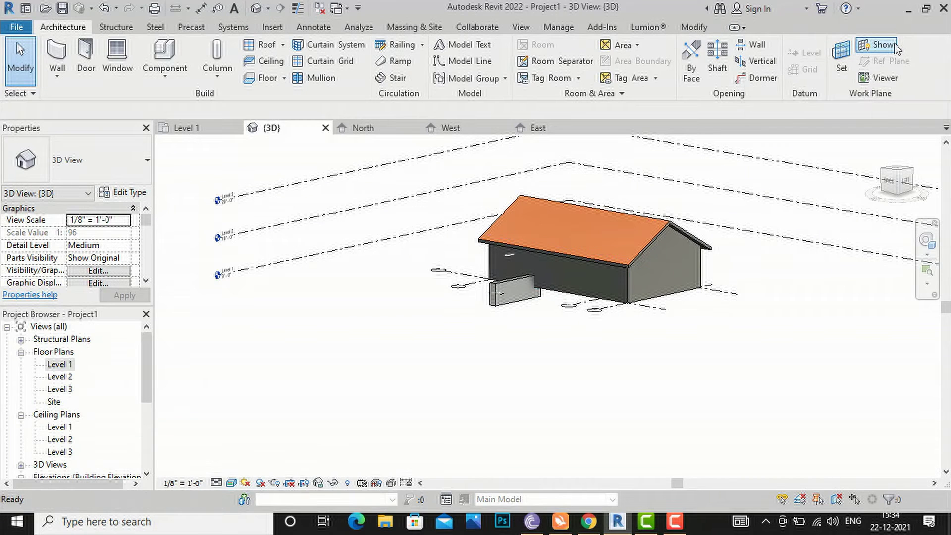
Step: Start a second in-place Generic Models component with the back wall's face as the work plane, accepting the default name
{"action": "scroll", "coordinate": [597, 281], "scroll_direction": "up", "scroll_amount": 2}
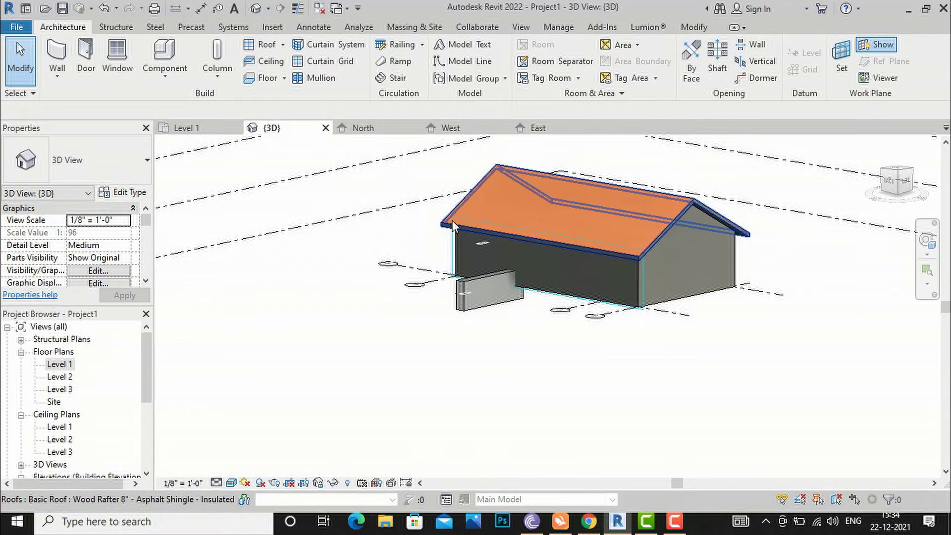
{"action": "left_click", "coordinate": [176, 78]}
{"action": "left_click", "coordinate": [199, 146]}
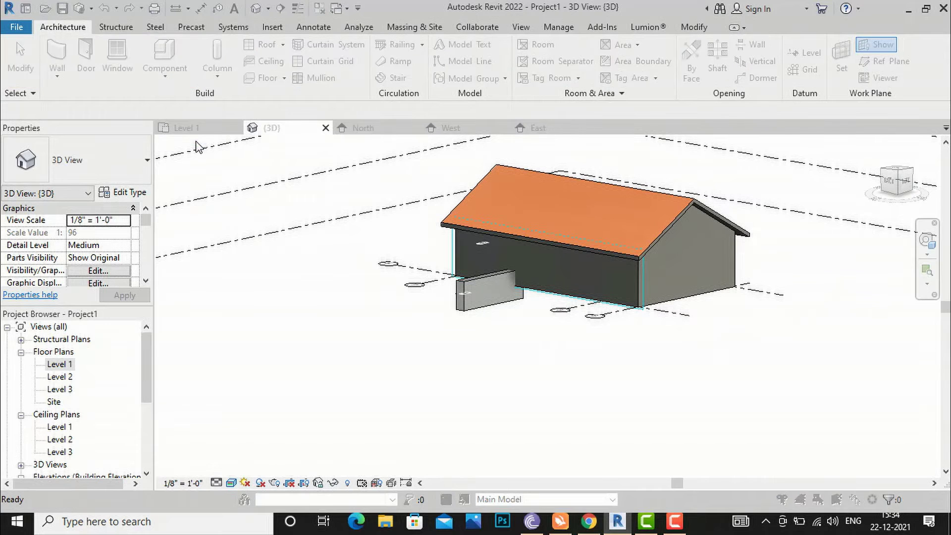
{"action": "scroll", "coordinate": [401, 261], "scroll_direction": "down", "scroll_amount": 4}
{"action": "scroll", "coordinate": [401, 261], "scroll_direction": "down", "scroll_amount": 3}
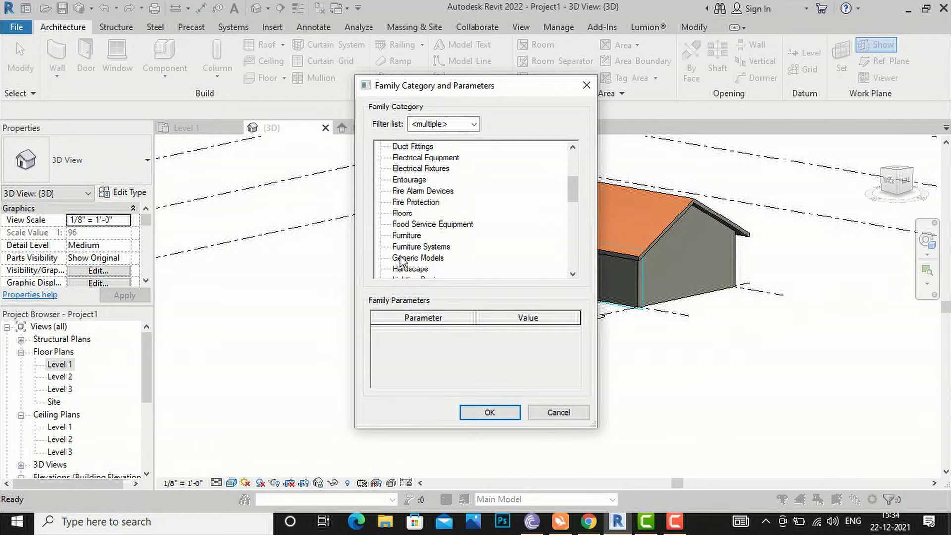
{"action": "left_click", "coordinate": [475, 413]}
{"action": "left_click", "coordinate": [475, 282]}
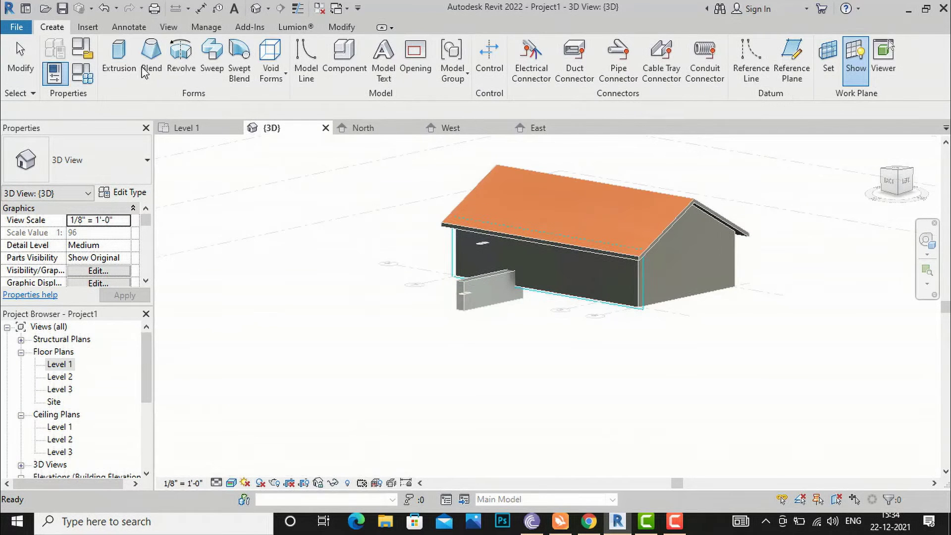
Step: Start an extrusion on the back wall's face with a circle as its profile
{"action": "left_click", "coordinate": [119, 57]}
{"action": "scroll", "coordinate": [545, 269], "scroll_direction": "up", "scroll_amount": 2}
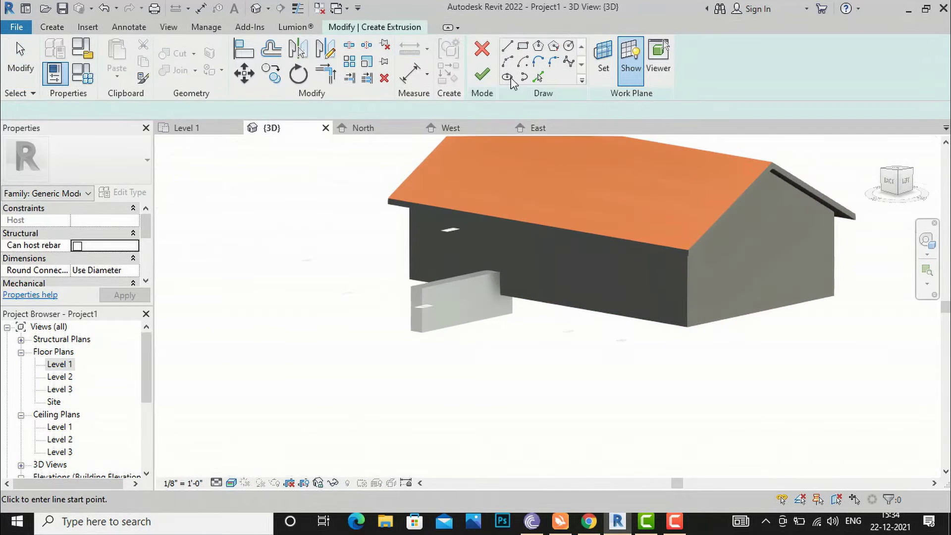
{"action": "left_click", "coordinate": [568, 46]}
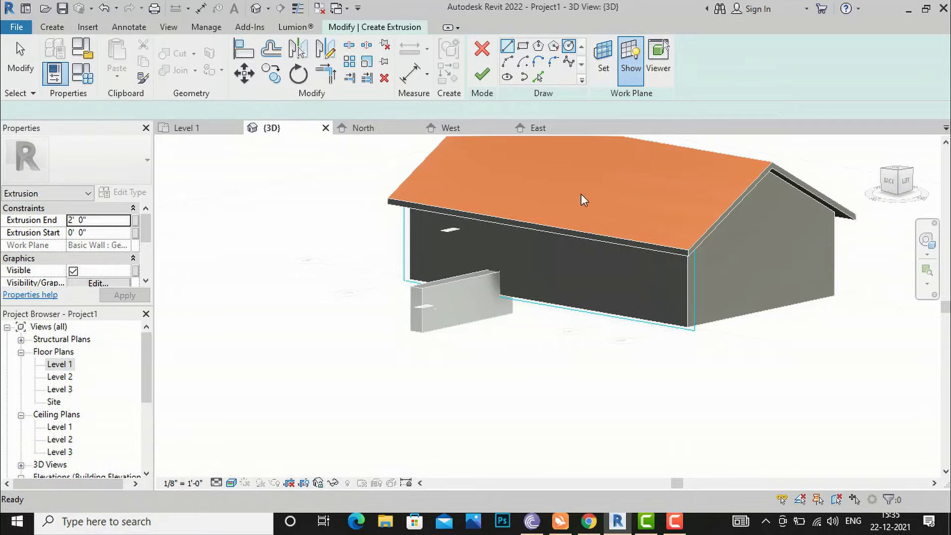
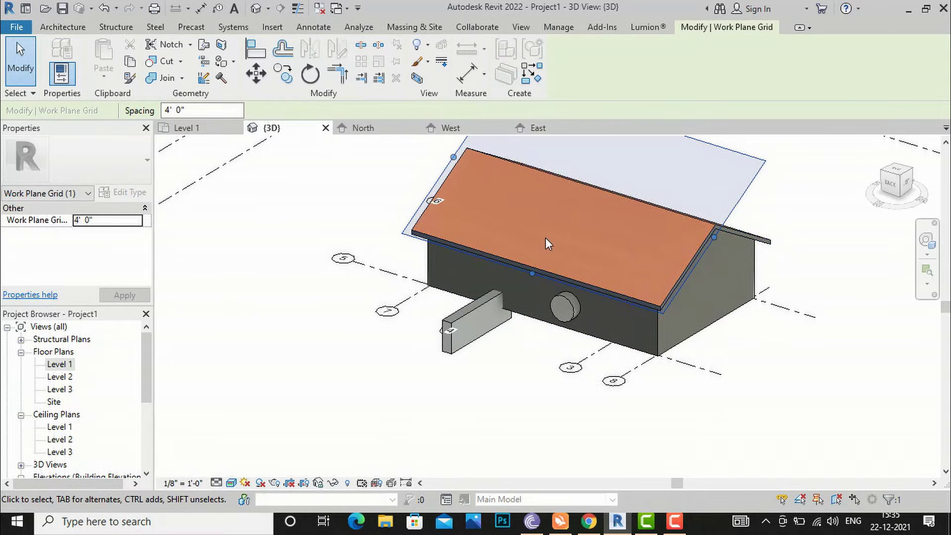
Step: Start another in-place Generic Models component with the roof slope as the work plane, accepting the default name
{"action": "left_click", "coordinate": [64, 27]}
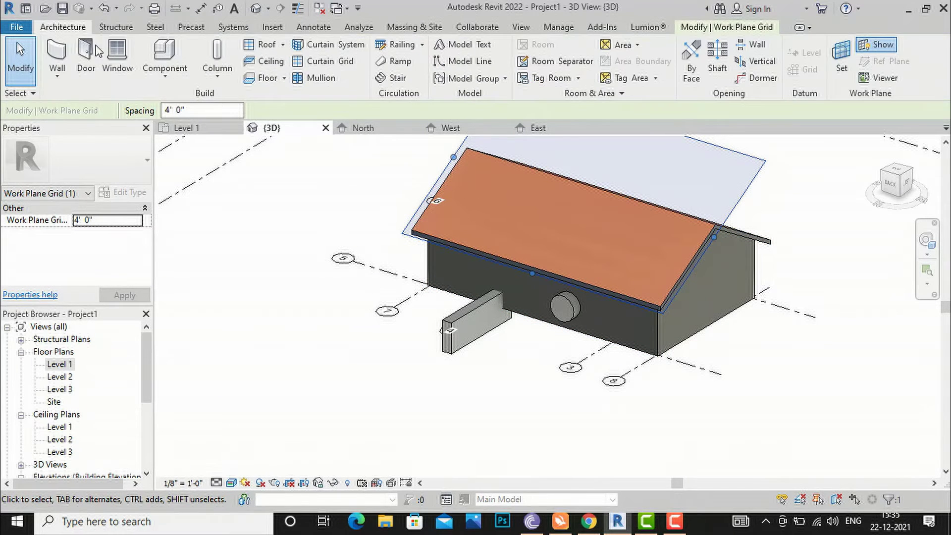
{"action": "left_click", "coordinate": [158, 83]}
{"action": "left_click", "coordinate": [187, 134]}
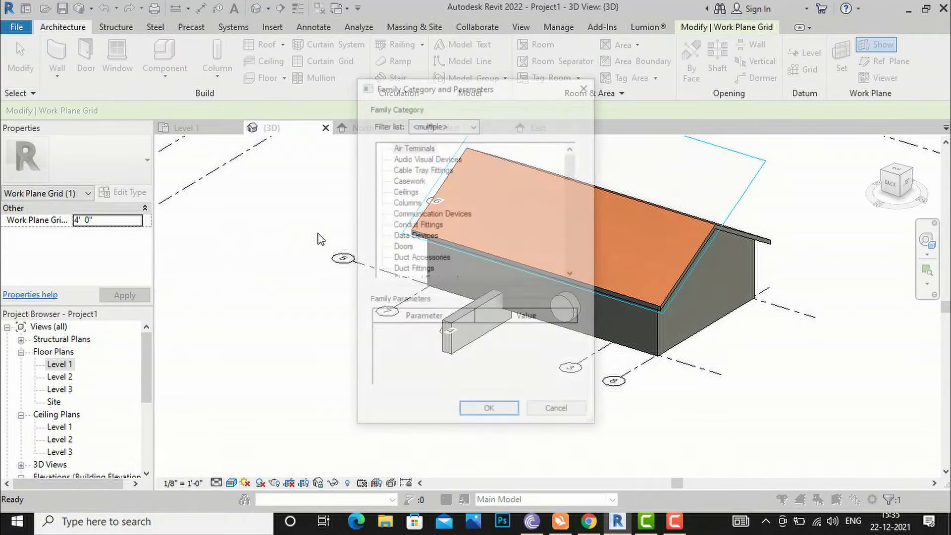
{"action": "scroll", "coordinate": [423, 232], "scroll_direction": "down", "scroll_amount": 4}
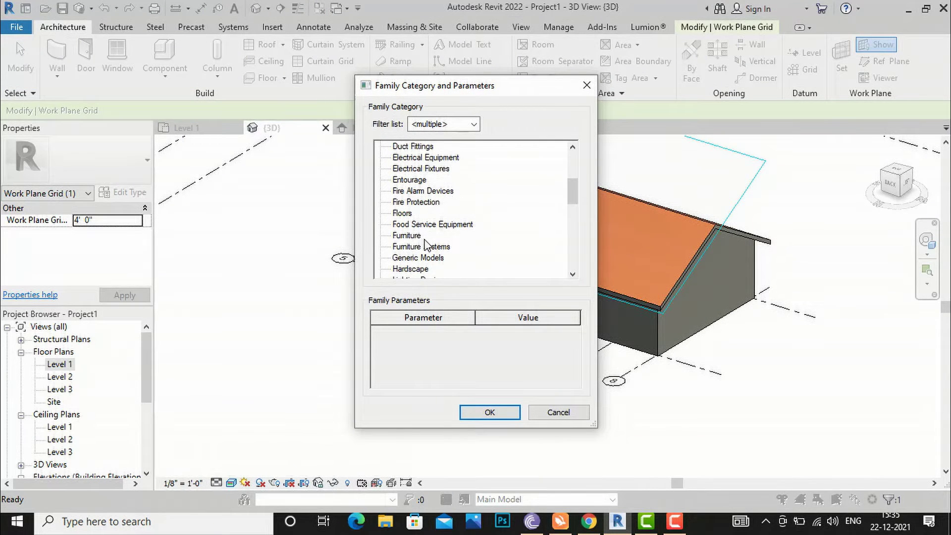
{"action": "left_click", "coordinate": [488, 412]}
{"action": "left_click", "coordinate": [480, 283]}
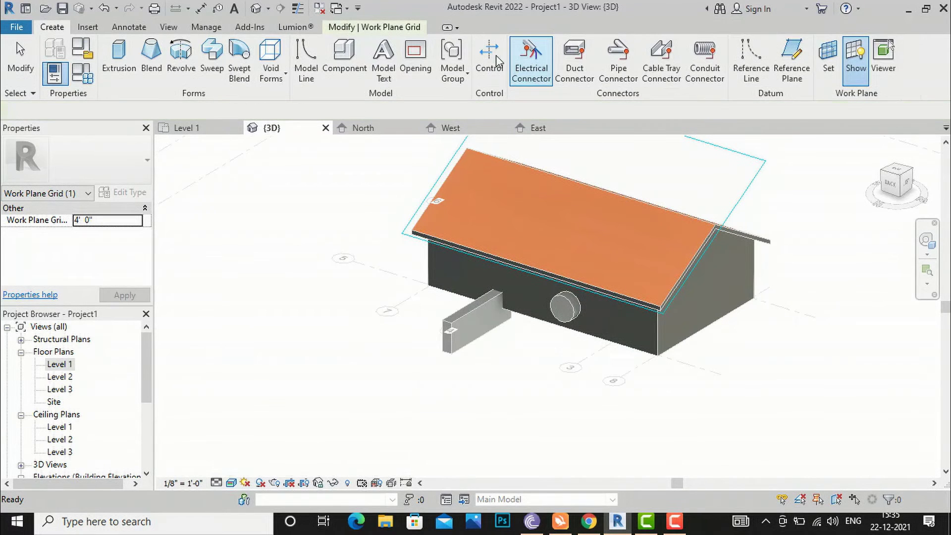
Step: Start an extrusion on the roof slope and sketch a closed rectangular profile about 8' wide with lines
{"action": "left_click", "coordinate": [456, 191]}
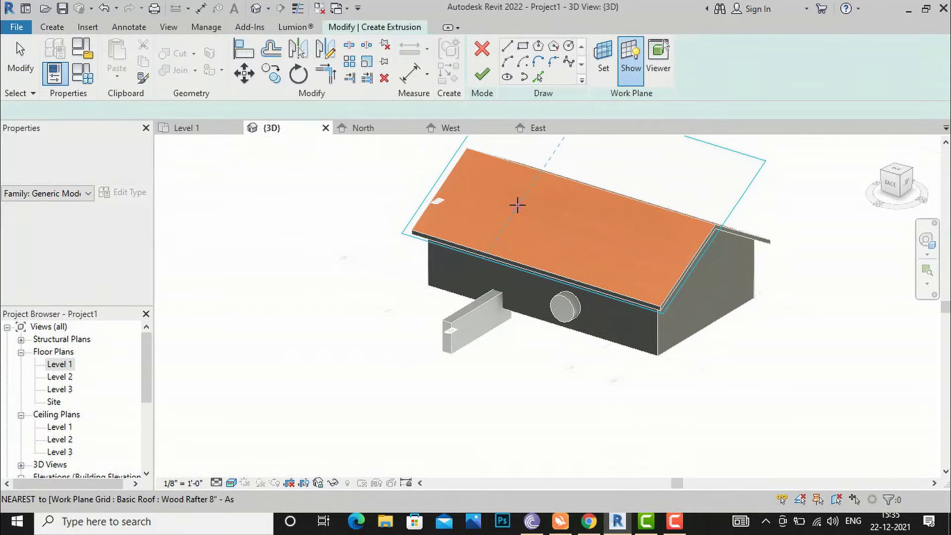
{"action": "left_click", "coordinate": [516, 205]}
{"action": "left_click", "coordinate": [556, 215]}
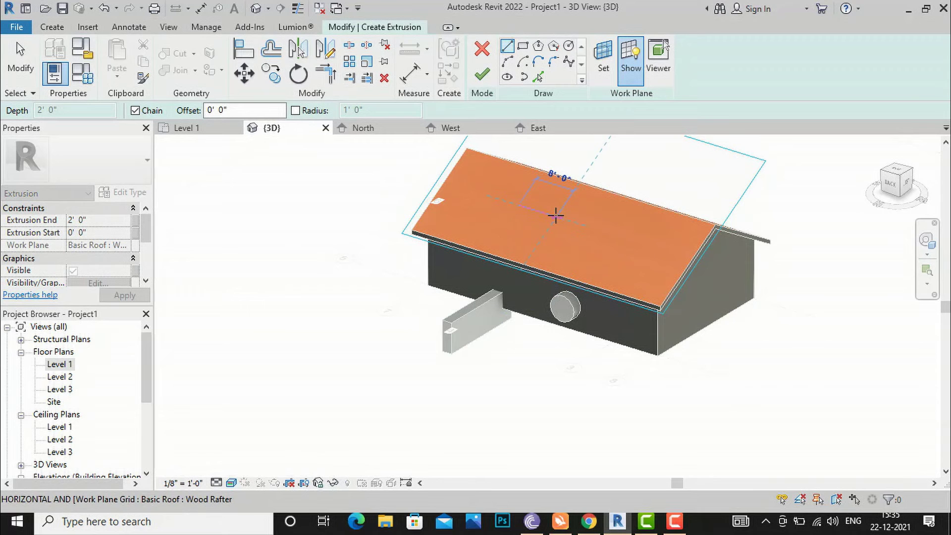
{"action": "scroll", "coordinate": [510, 226], "scroll_direction": "up", "scroll_amount": 2}
{"action": "left_click", "coordinate": [505, 224]}
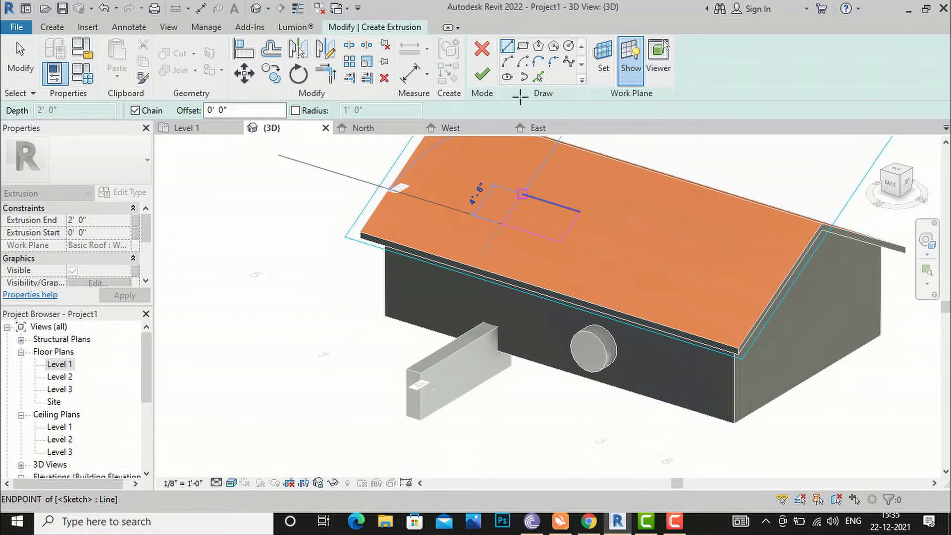
Step: Finish the roof extrusion with an extrusion end of 2' 0" and complete the in-place model
{"action": "left_click", "coordinate": [481, 75]}
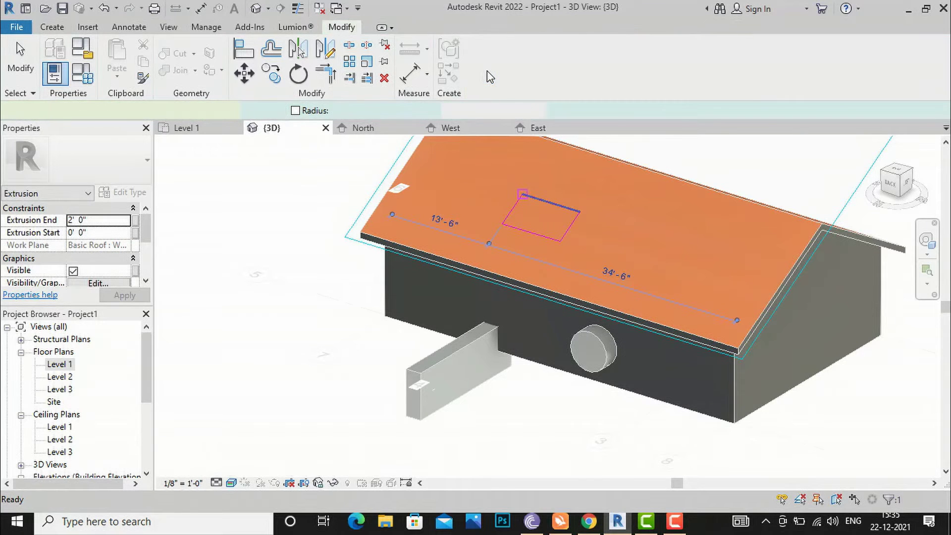
{"action": "left_click", "coordinate": [486, 141]}
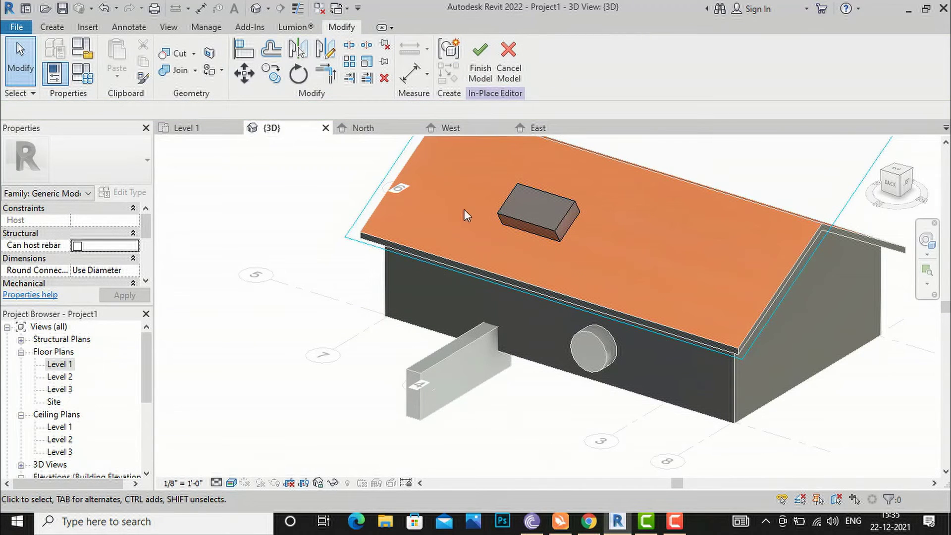
{"action": "scroll", "coordinate": [431, 320], "scroll_direction": "down", "scroll_amount": 2}
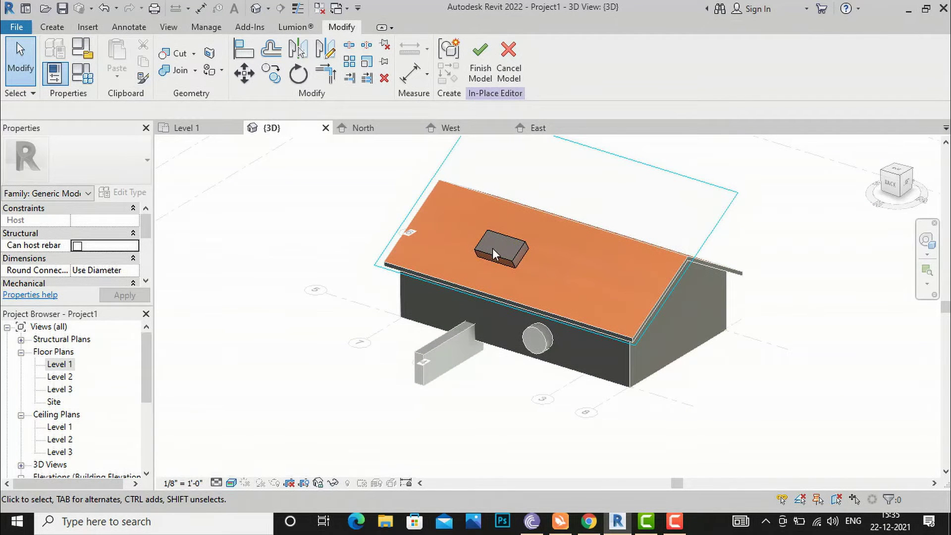
{"action": "left_click", "coordinate": [480, 58]}
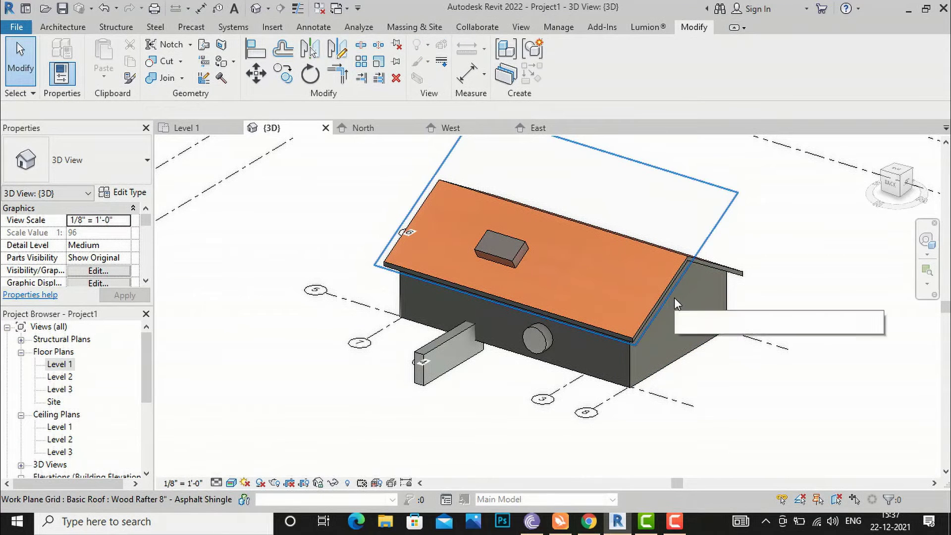
{"action": "left_click", "coordinate": [62, 27]}
{"action": "left_click", "coordinate": [841, 69]}
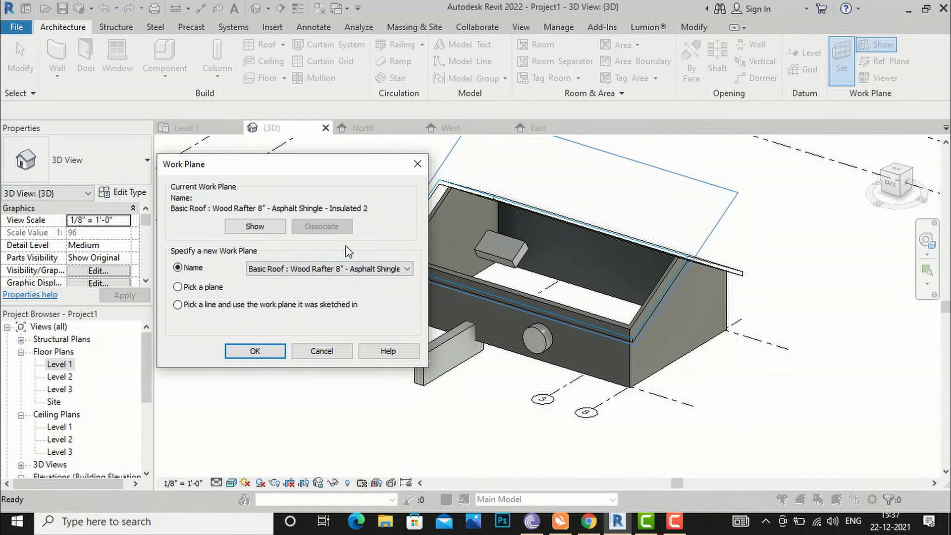
{"action": "left_click", "coordinate": [340, 351]}
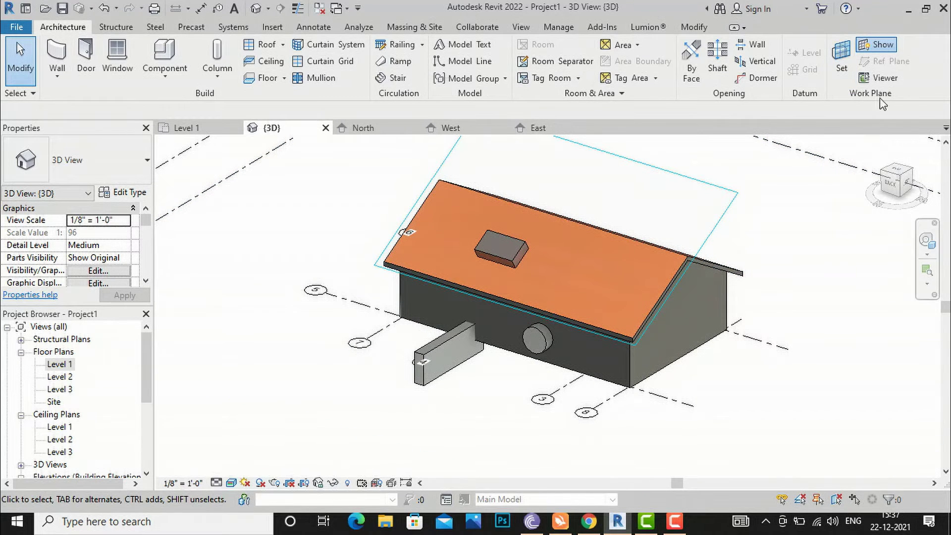
Step: In the Level 1 floor plan, draw a diagonal reference plane crossing grids 7 and 6 just outside the house's lower-right corner
{"action": "double_click", "coordinate": [59, 365]}
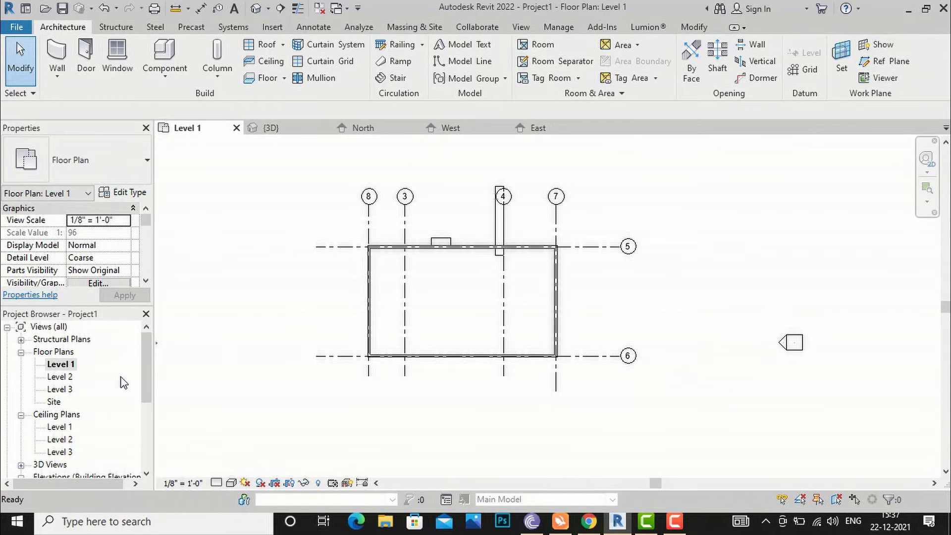
{"action": "left_click", "coordinate": [904, 70]}
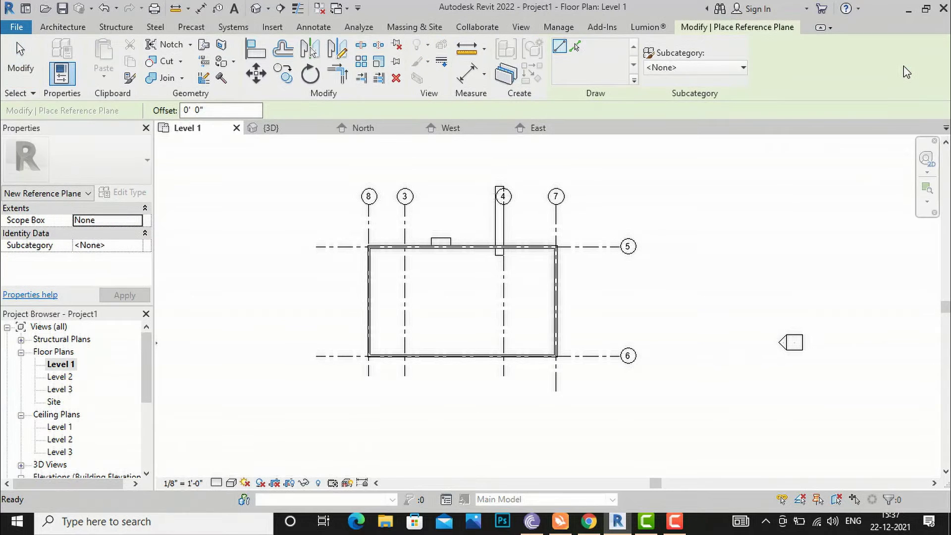
{"action": "left_click", "coordinate": [470, 453]}
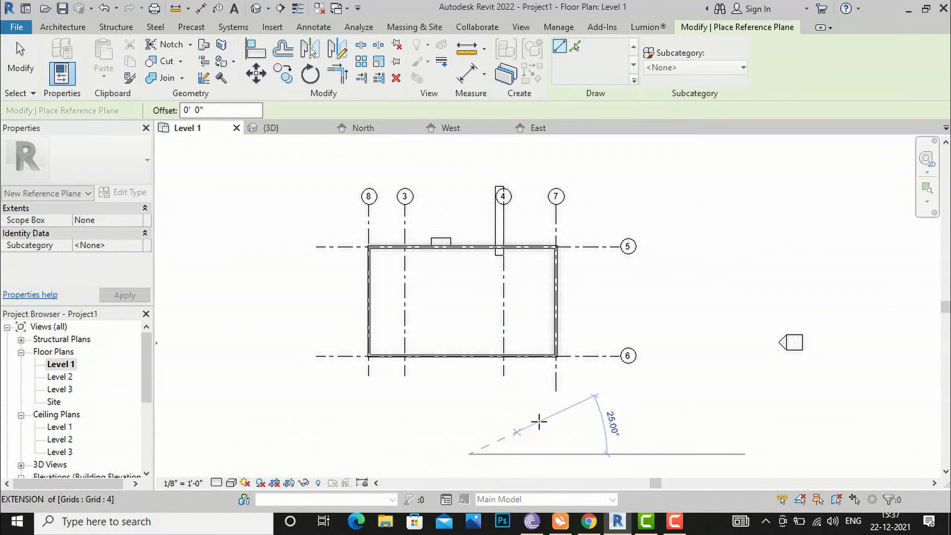
{"action": "left_click", "coordinate": [658, 312]}
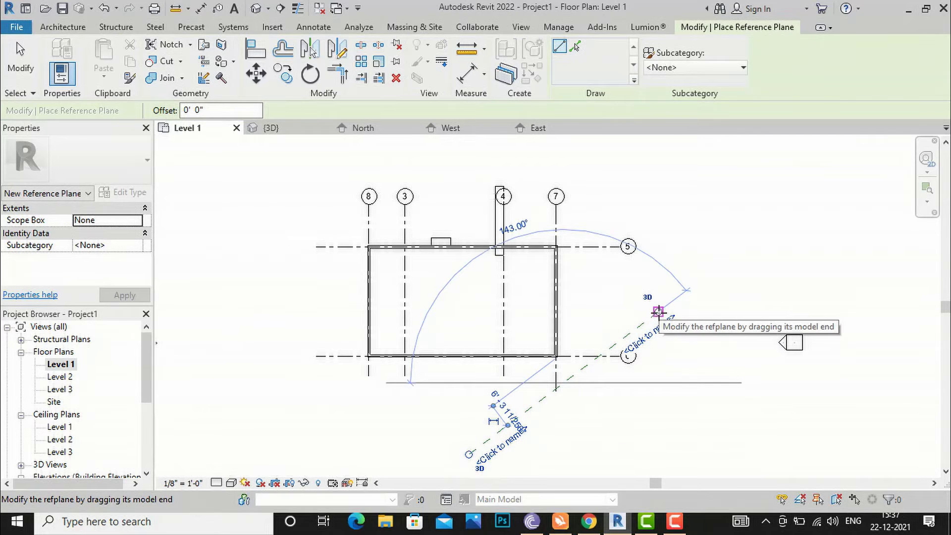
{"action": "scroll", "coordinate": [511, 449], "scroll_direction": "up", "scroll_amount": 2}
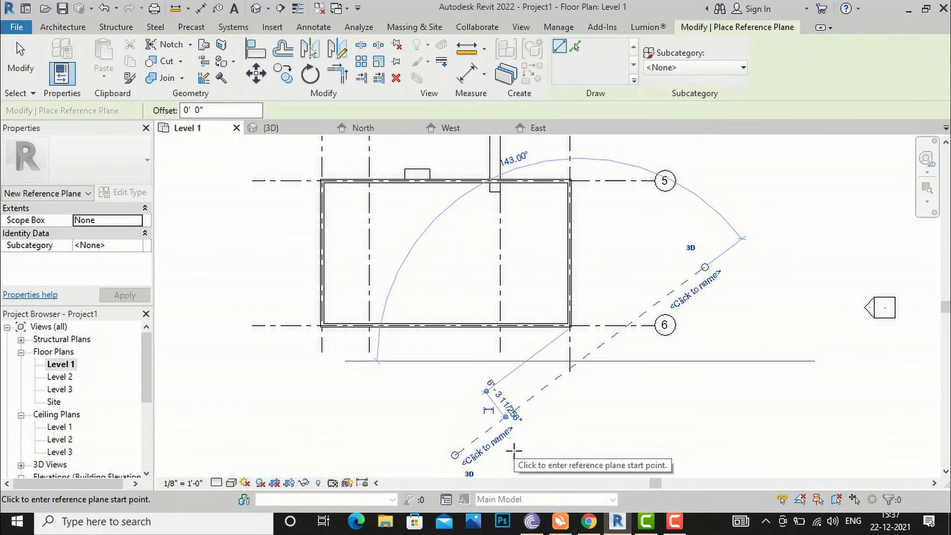
{"action": "key", "text": "Escape"}
{"action": "key", "text": "Escape"}
Step: Name the diagonal reference plane abcd
{"action": "left_click", "coordinate": [506, 418]}
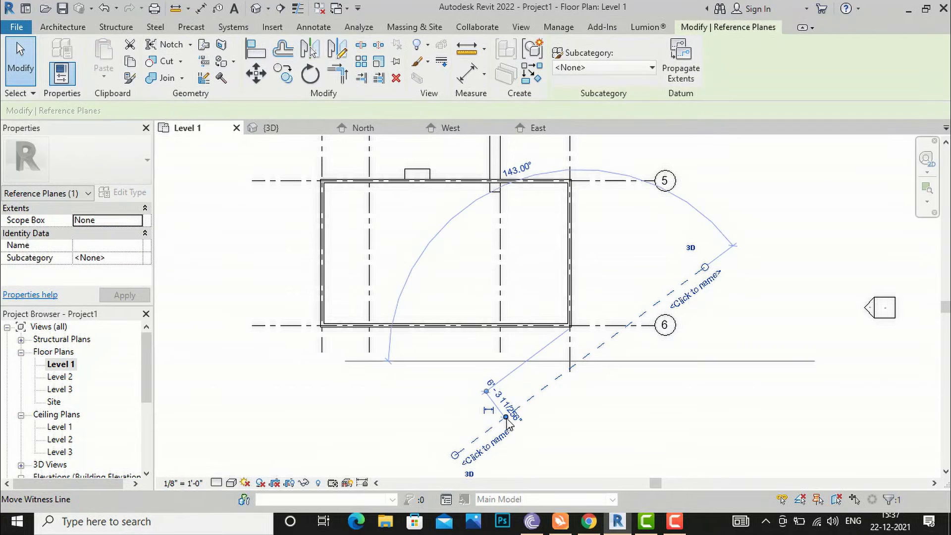
{"action": "left_click", "coordinate": [489, 454]}
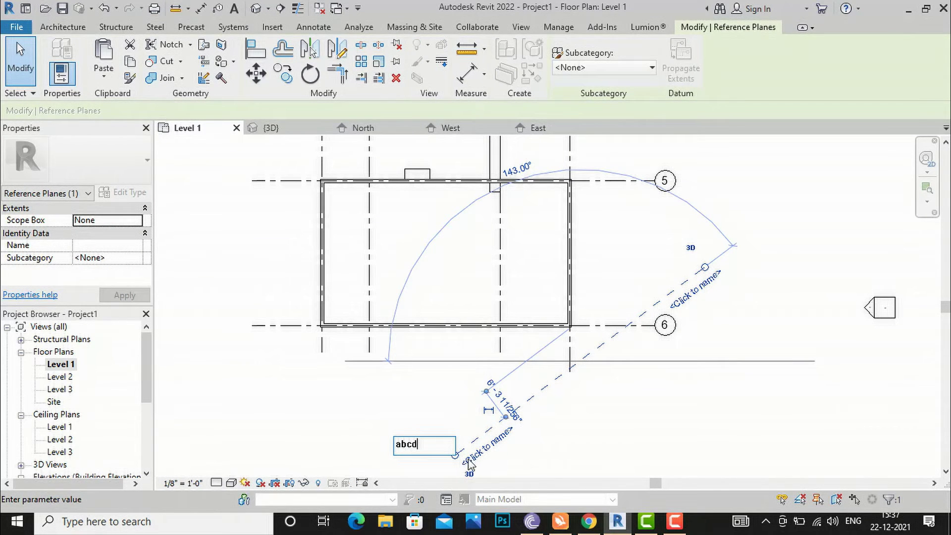
{"action": "key", "text": "Return"}
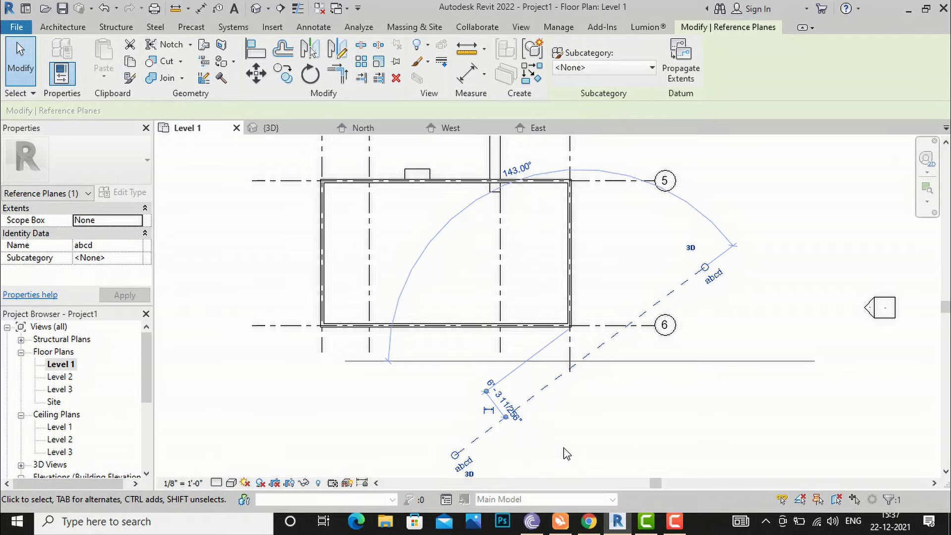
{"action": "key", "text": "Escape"}
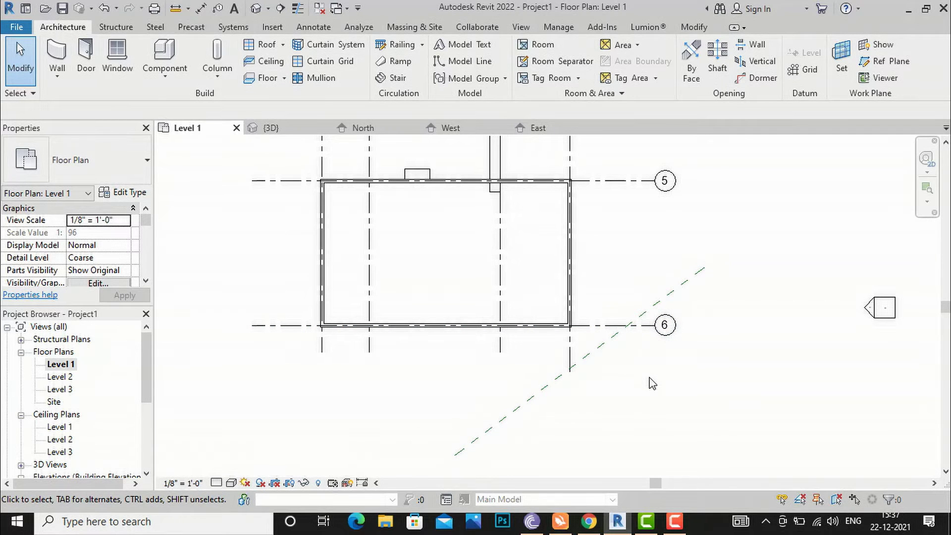
Step: In the 3D view, set the work plane by name to Reference Plane : abcd
{"action": "left_click", "coordinate": [524, 28]}
{"action": "left_click", "coordinate": [392, 52]}
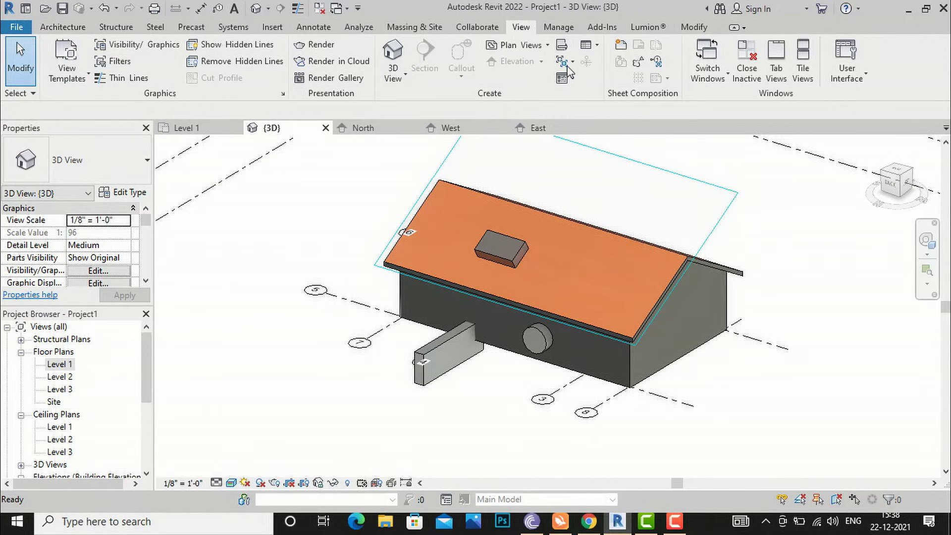
{"action": "left_click", "coordinate": [63, 27]}
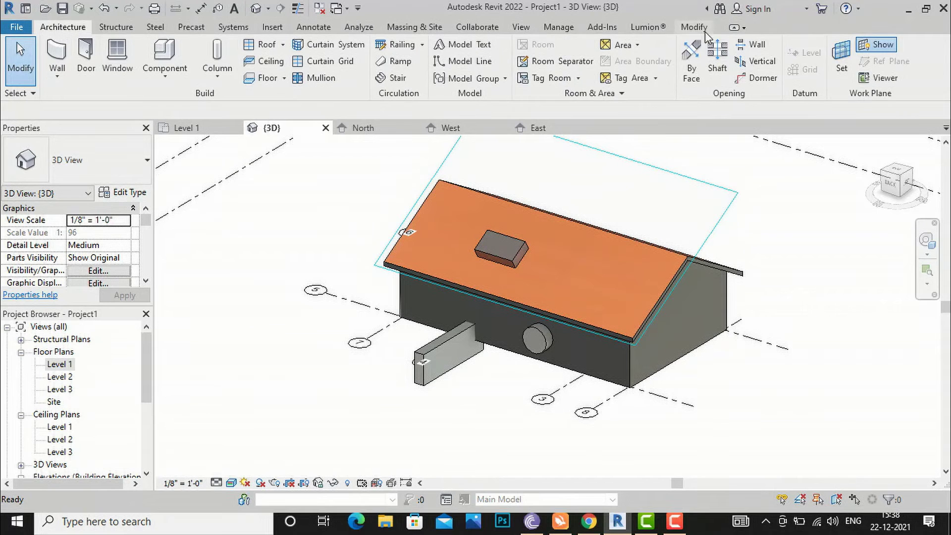
{"action": "left_click", "coordinate": [841, 59]}
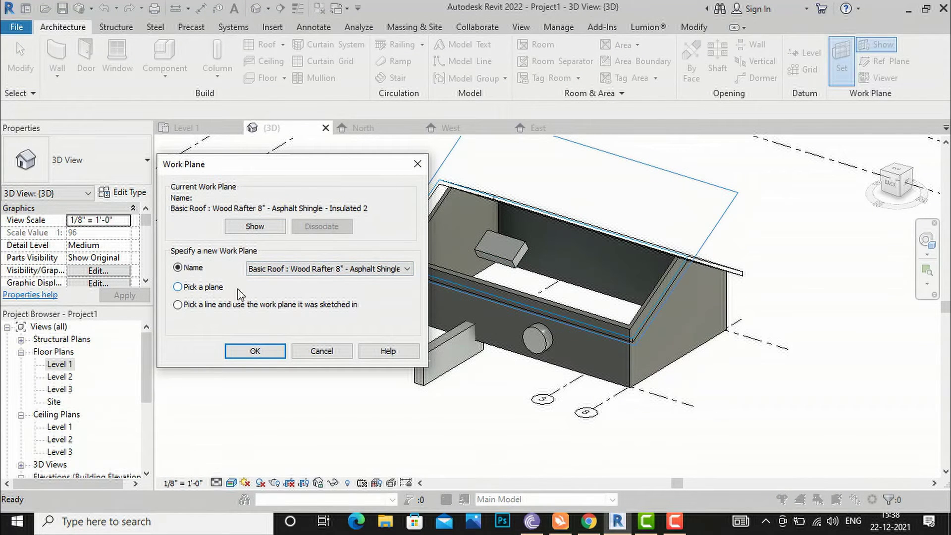
{"action": "left_click", "coordinate": [312, 272]}
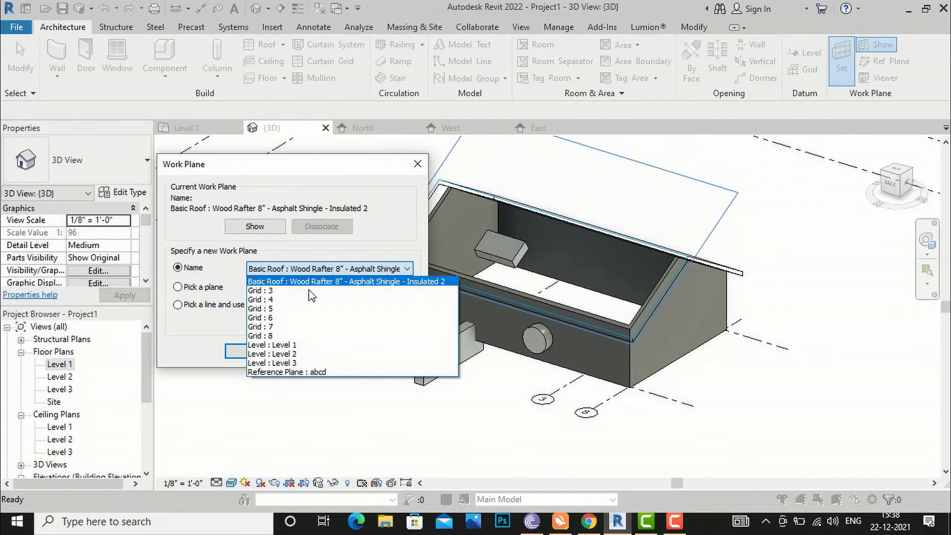
{"action": "left_click", "coordinate": [313, 372]}
{"action": "left_click", "coordinate": [271, 352]}
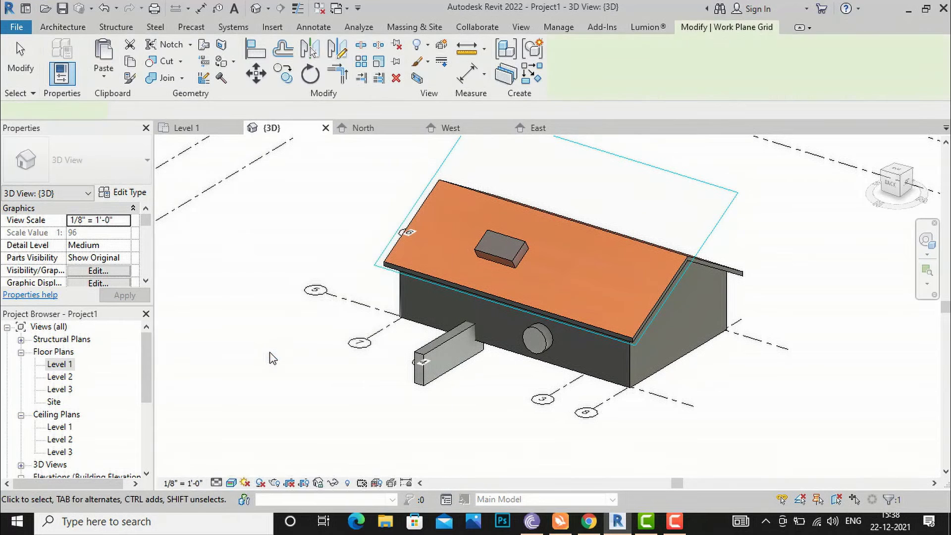
Step: Start a new in-place Generic Models component with reference plane abcd as the work plane, accepting the default name
{"action": "scroll", "coordinate": [479, 298], "scroll_direction": "down", "scroll_amount": 5}
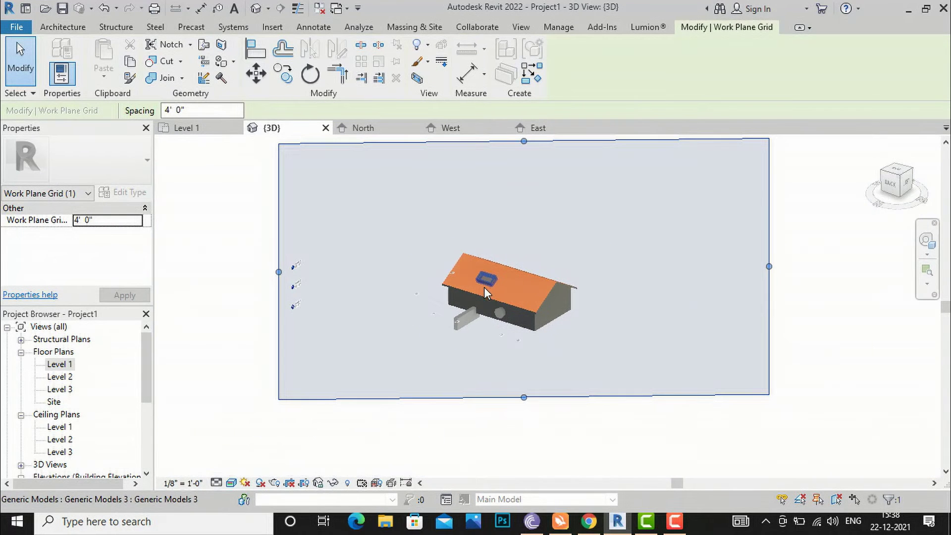
{"action": "mouse_move", "coordinate": [908, 188]}
{"action": "left_mouse_down"}
{"action": "mouse_move", "coordinate": [183, 202]}
{"action": "mouse_move", "coordinate": [244, 206]}
{"action": "mouse_move", "coordinate": [264, 198]}
{"action": "mouse_move", "coordinate": [263, 179]}
{"action": "left_mouse_up"}
{"action": "scroll", "coordinate": [440, 318], "scroll_direction": "down", "scroll_amount": 3}
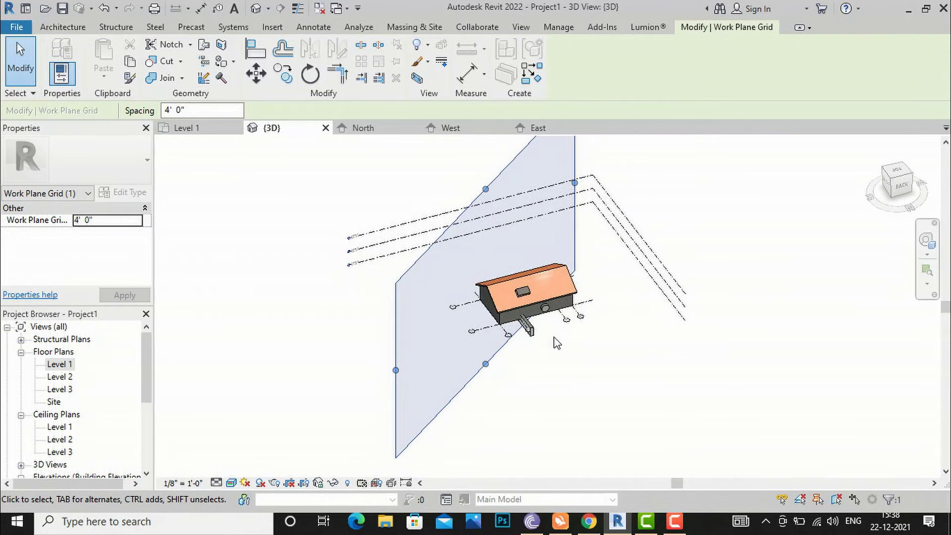
{"action": "left_click", "coordinate": [68, 30]}
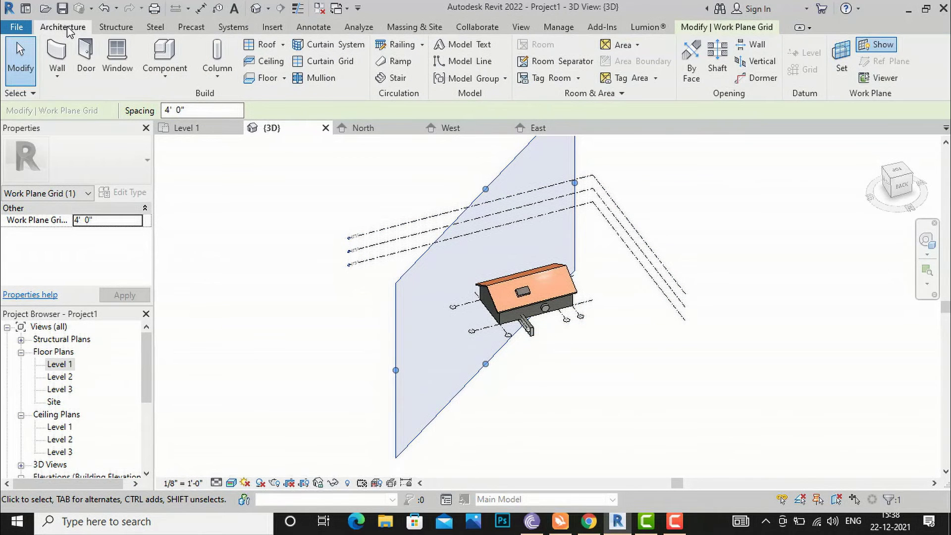
{"action": "left_click", "coordinate": [163, 85]}
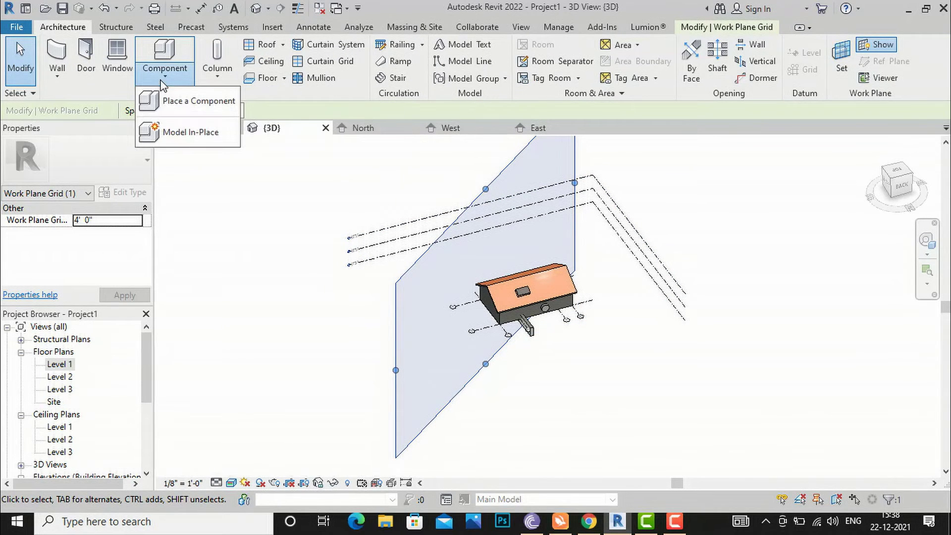
{"action": "left_click", "coordinate": [180, 135]}
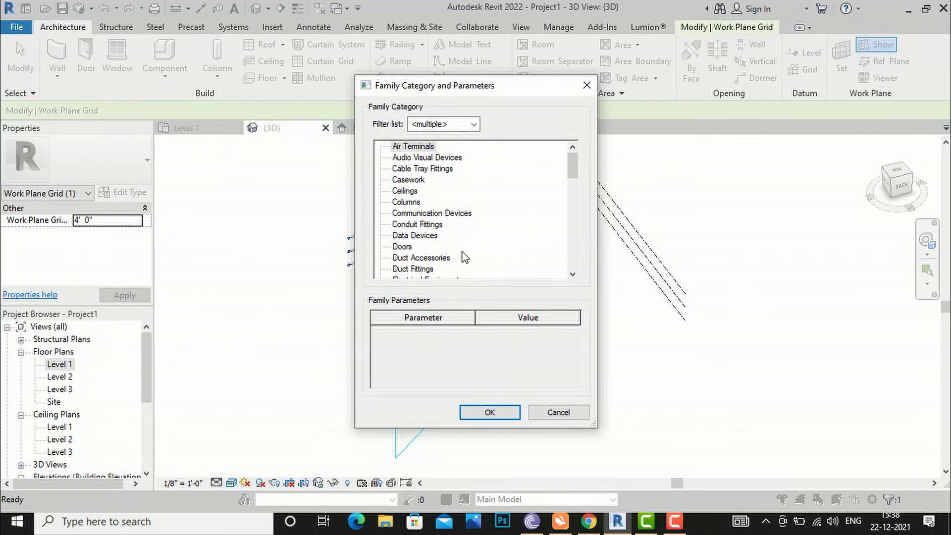
{"action": "scroll", "coordinate": [465, 257], "scroll_direction": "down", "scroll_amount": 4}
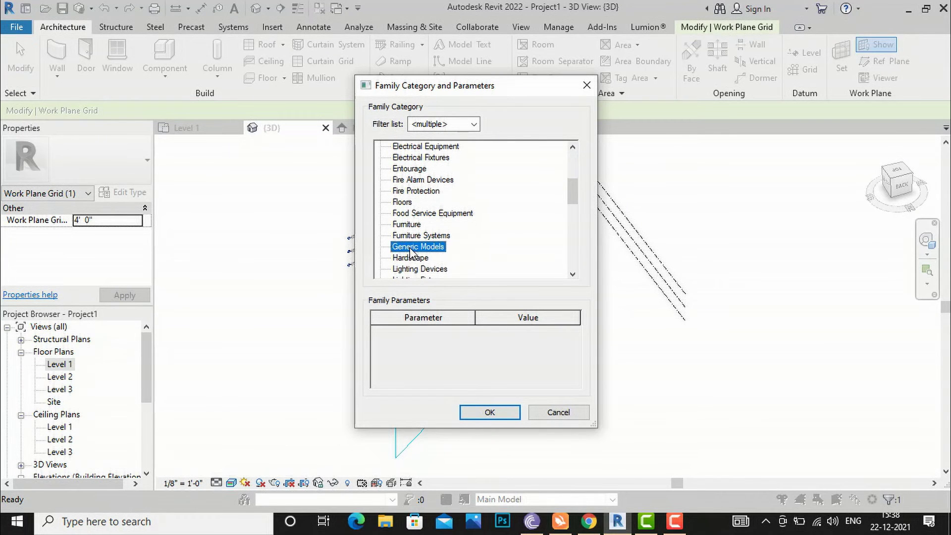
{"action": "left_click", "coordinate": [489, 413]}
{"action": "left_click", "coordinate": [476, 285]}
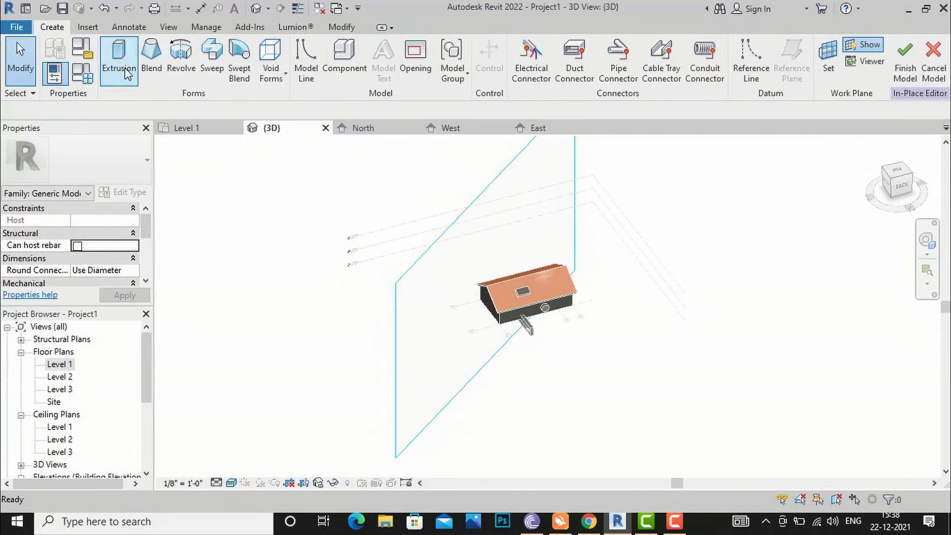
Step: Start an extrusion on the abcd plane and sketch a rectangular profile about 32' wide and 44' high beside the house
{"action": "left_click", "coordinate": [119, 59]}
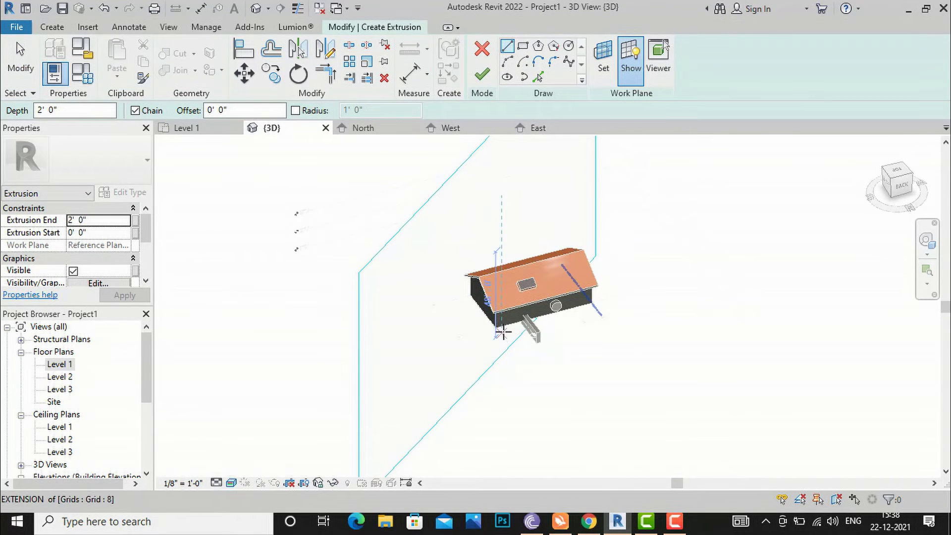
{"action": "scroll", "coordinate": [503, 331], "scroll_direction": "up", "scroll_amount": 2}
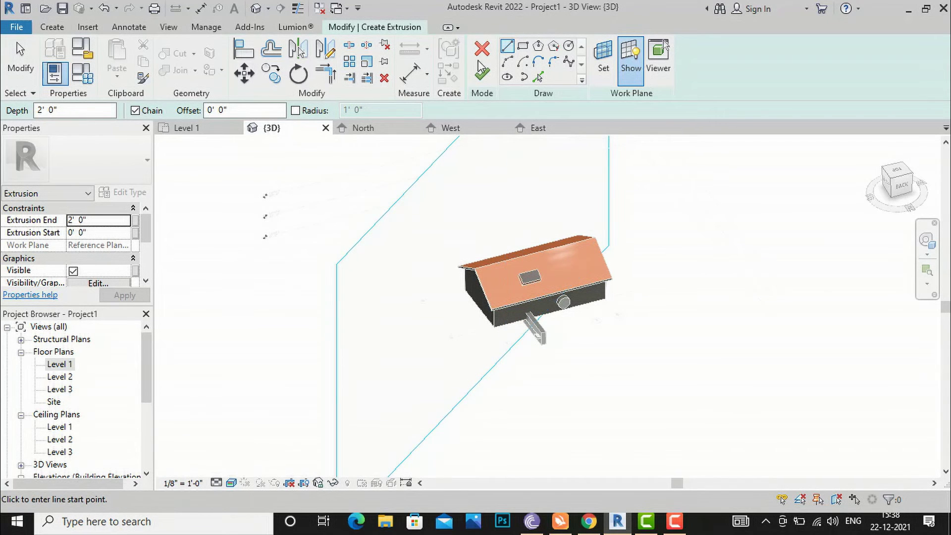
{"action": "left_click", "coordinate": [523, 47]}
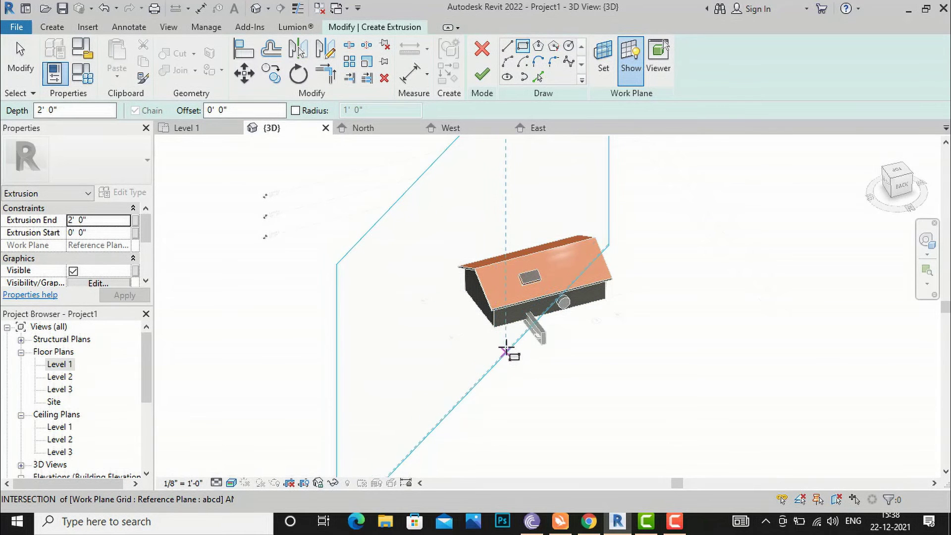
{"action": "left_click", "coordinate": [505, 344]}
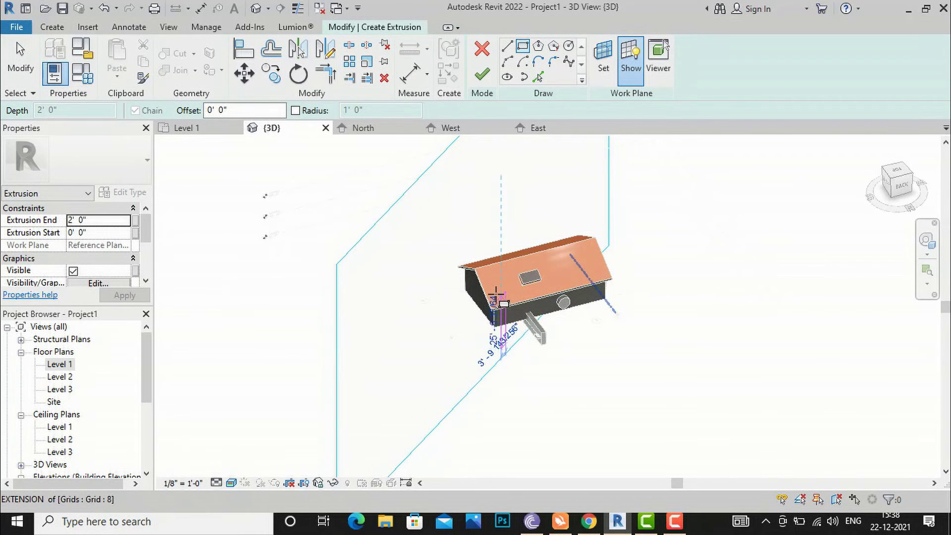
{"action": "left_click", "coordinate": [465, 277]}
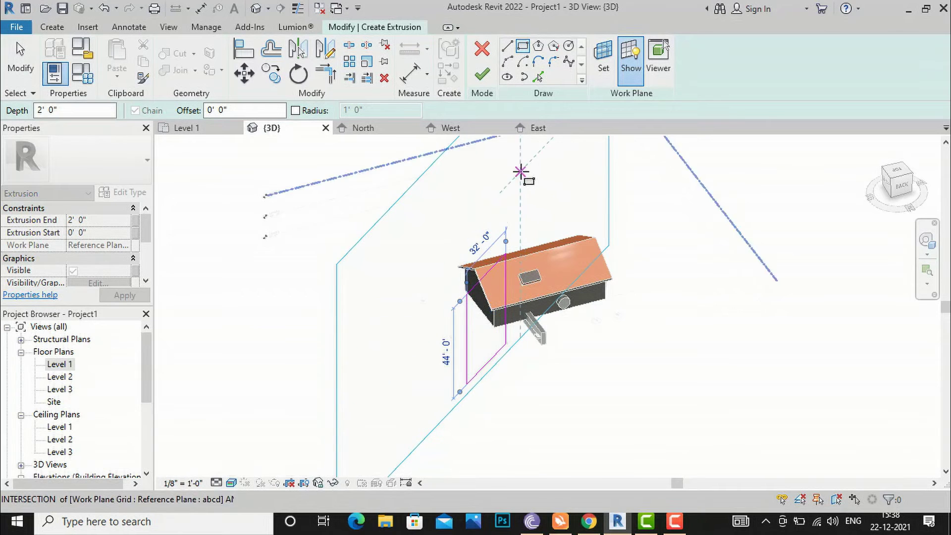
Step: Complete the rectangular extrusion on the abcd plane with a 2' depth and finish the in-place model
{"action": "left_click", "coordinate": [481, 75]}
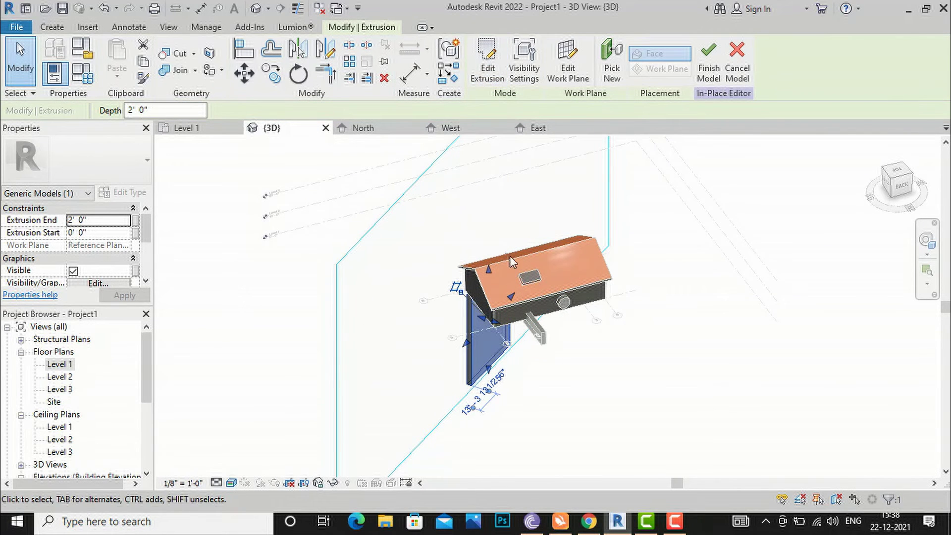
{"action": "middle_click_drag", "start_coordinate": [644, 208], "coordinate": [541, 199], "text": "shift"}
{"action": "scroll", "coordinate": [713, 270], "scroll_direction": "down", "scroll_amount": 1}
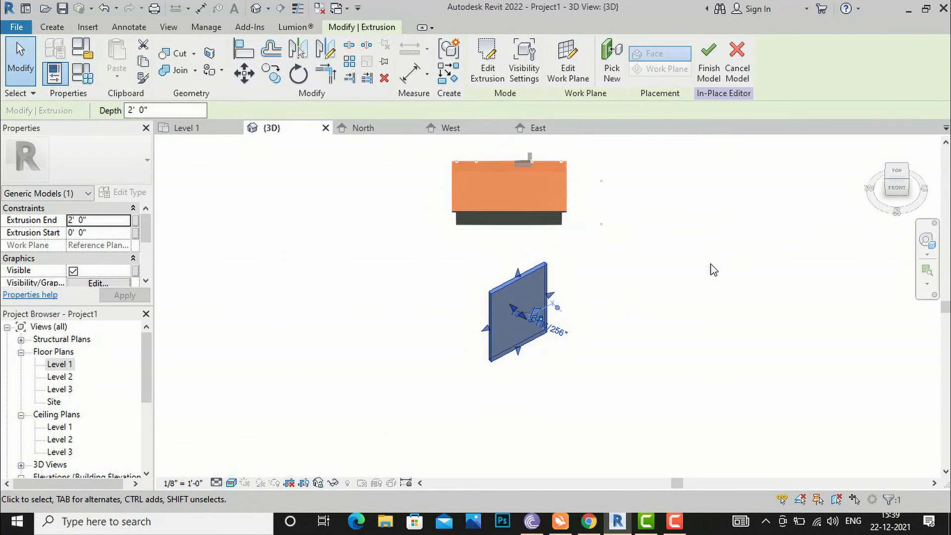
{"action": "mouse_move", "coordinate": [541, 295]}
{"action": "middle_mouse_down", "text": "shift"}
{"action": "mouse_move", "coordinate": [372, 242]}
{"action": "mouse_move", "coordinate": [179, 216]}
{"action": "mouse_move", "coordinate": [249, 228]}
{"action": "mouse_move", "coordinate": [238, 214]}
{"action": "middle_mouse_up", "text": "shift"}
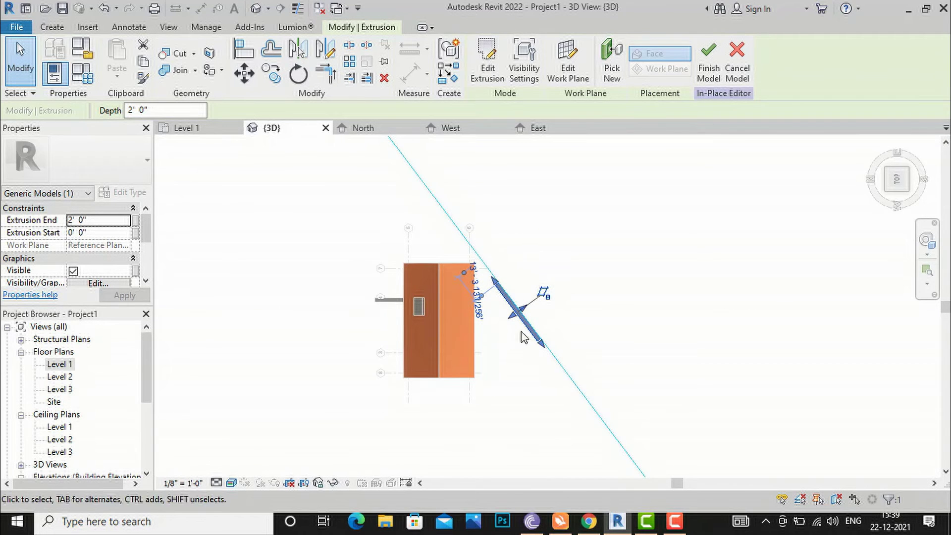
{"action": "left_click", "coordinate": [715, 73]}
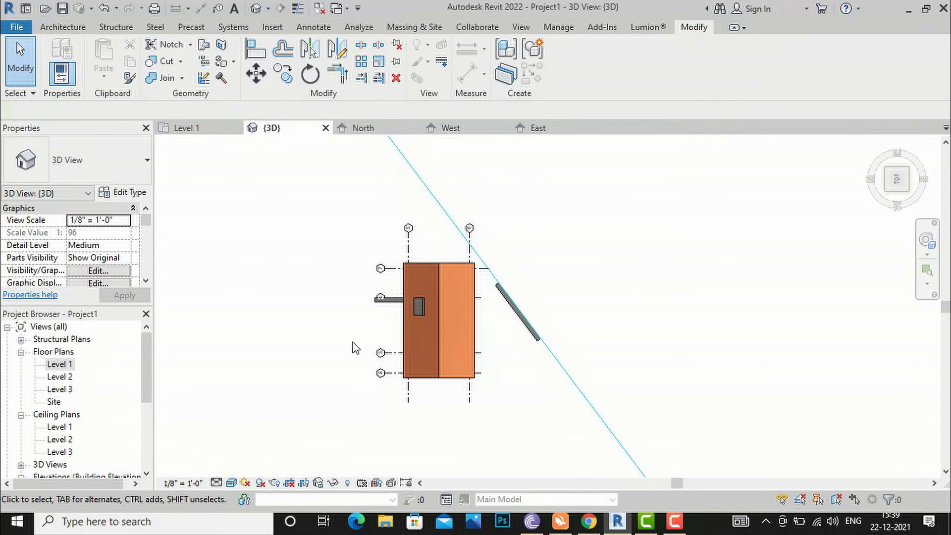
Step: Check the Level 1 floor plan for the new extrusion and return to the 3D view
{"action": "double_click", "coordinate": [60, 365]}
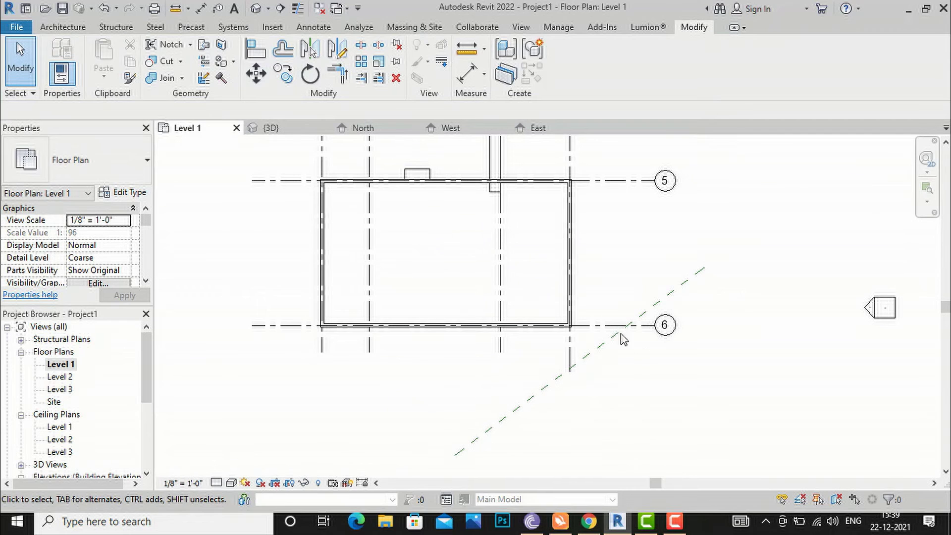
{"action": "scroll", "coordinate": [619, 337], "scroll_direction": "down", "scroll_amount": 4}
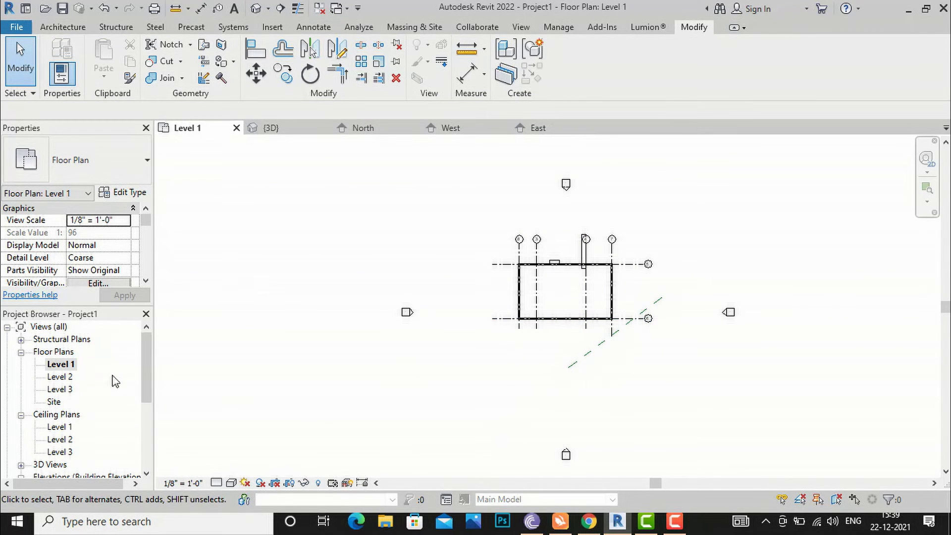
{"action": "left_click", "coordinate": [521, 27]}
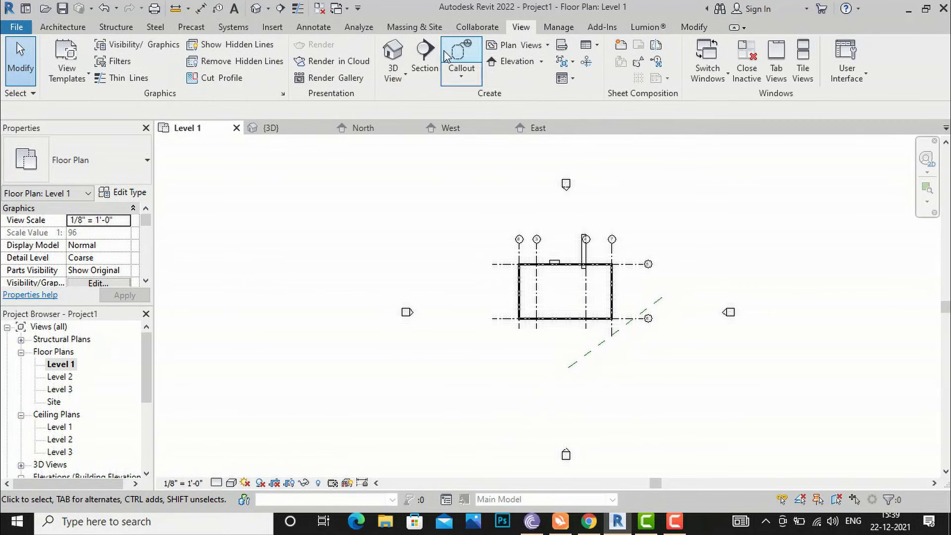
{"action": "left_click", "coordinate": [393, 52]}
{"action": "left_click", "coordinate": [887, 170]}
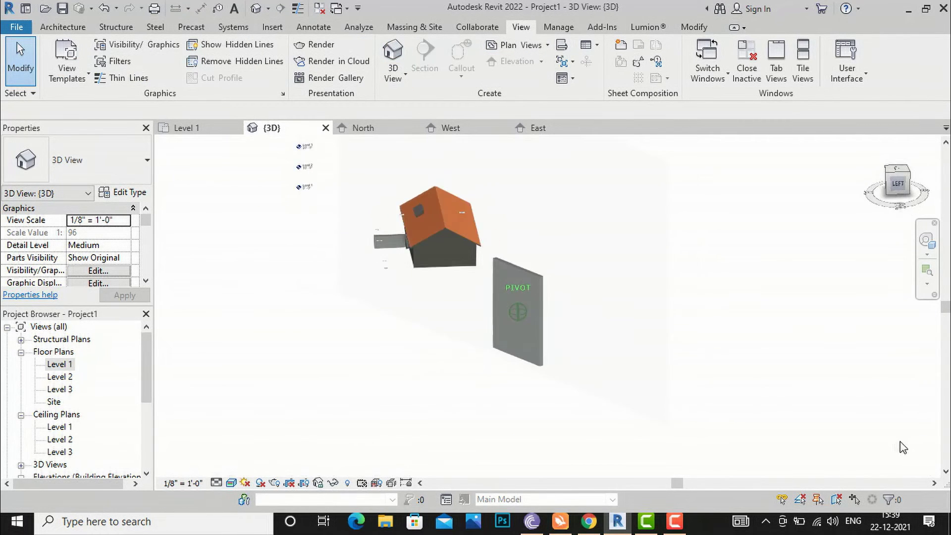
{"action": "middle_click_drag", "start_coordinate": [641, 436], "coordinate": [694, 460], "text": "shift"}
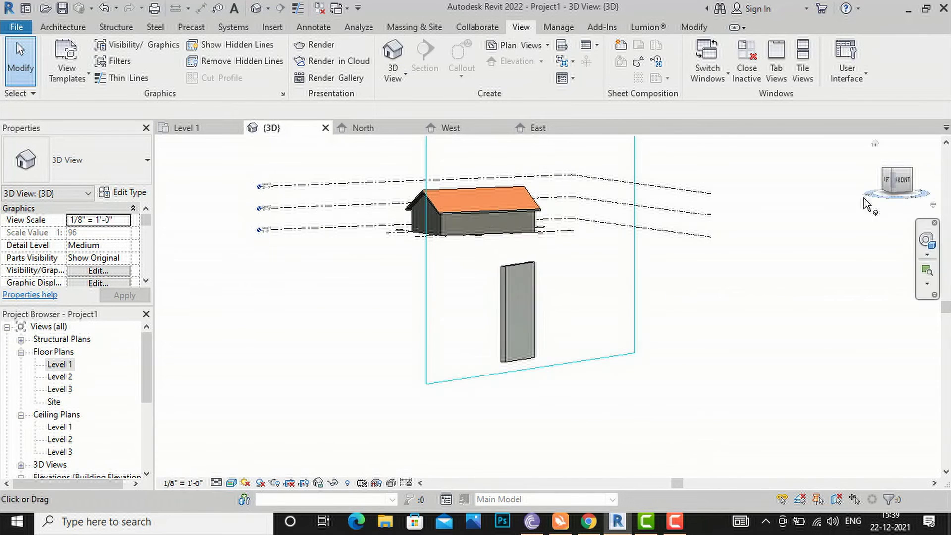
Step: Reshape the slab in the 3D left view, raising its top edge to just below Level 2 and its bottom edge to Level 1
{"action": "left_click", "coordinate": [516, 366]}
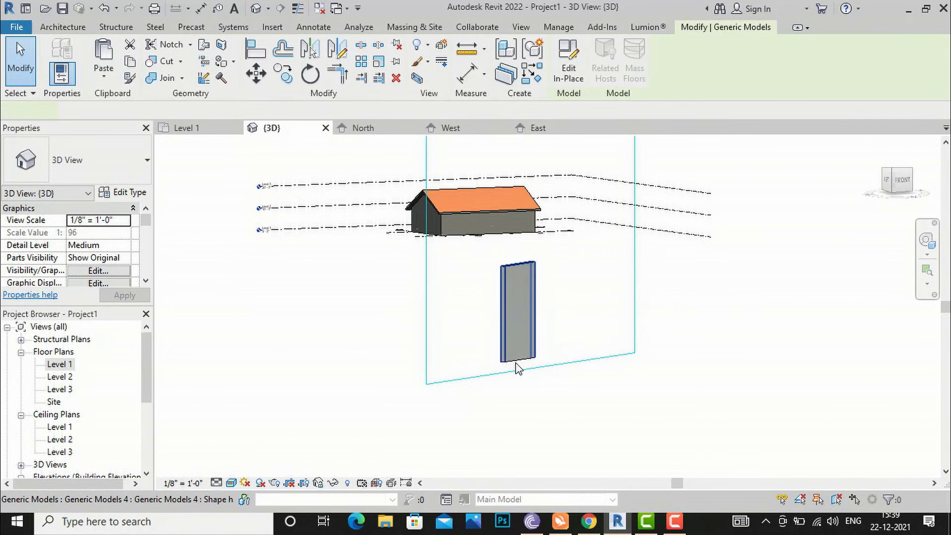
{"action": "mouse_move", "coordinate": [159, 181]}
{"action": "middle_mouse_down", "text": "shift"}
{"action": "mouse_move", "coordinate": [291, 180]}
{"action": "mouse_move", "coordinate": [238, 187]}
{"action": "middle_mouse_up", "text": "shift"}
{"action": "left_click", "coordinate": [899, 189]}
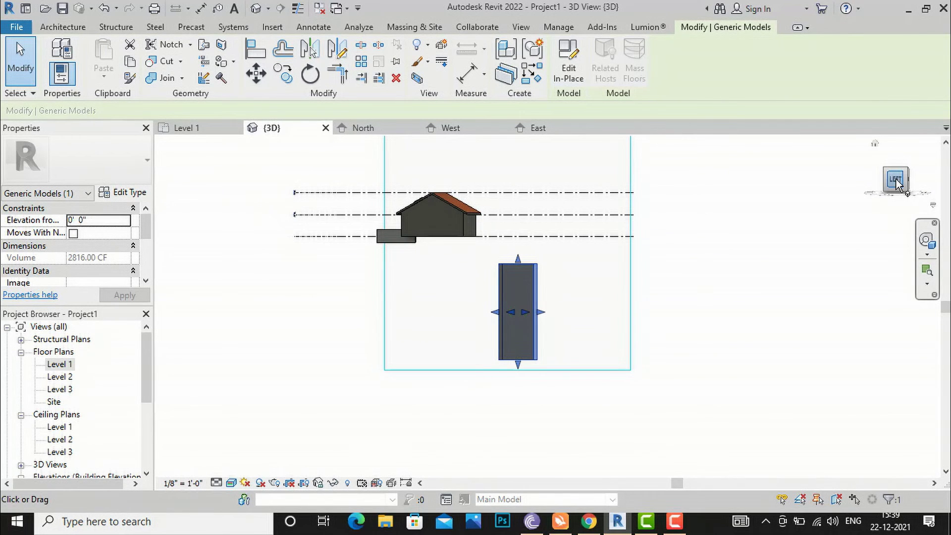
{"action": "scroll", "coordinate": [723, 305], "scroll_direction": "down", "scroll_amount": 2}
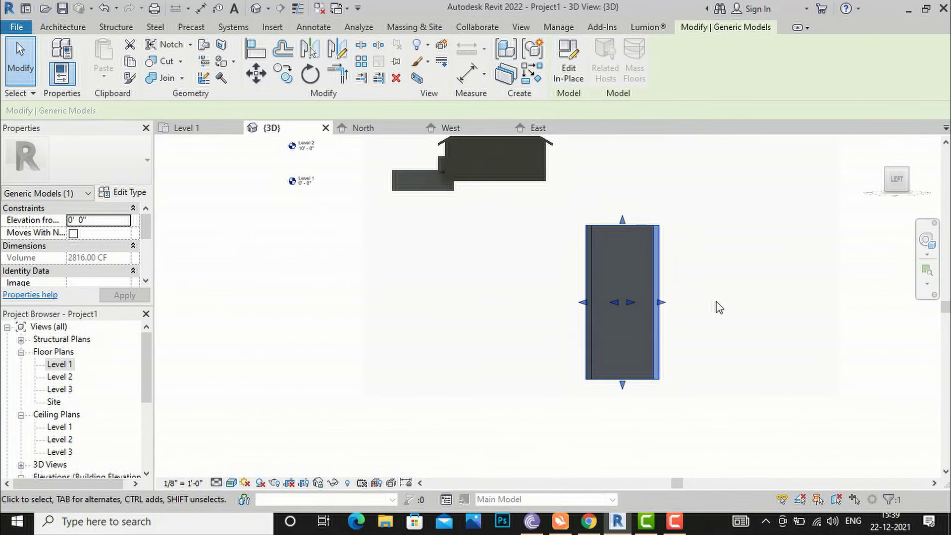
{"action": "left_click_drag", "start_coordinate": [623, 219], "coordinate": [622, 155]}
{"action": "left_click_drag", "start_coordinate": [622, 379], "coordinate": [620, 181]}
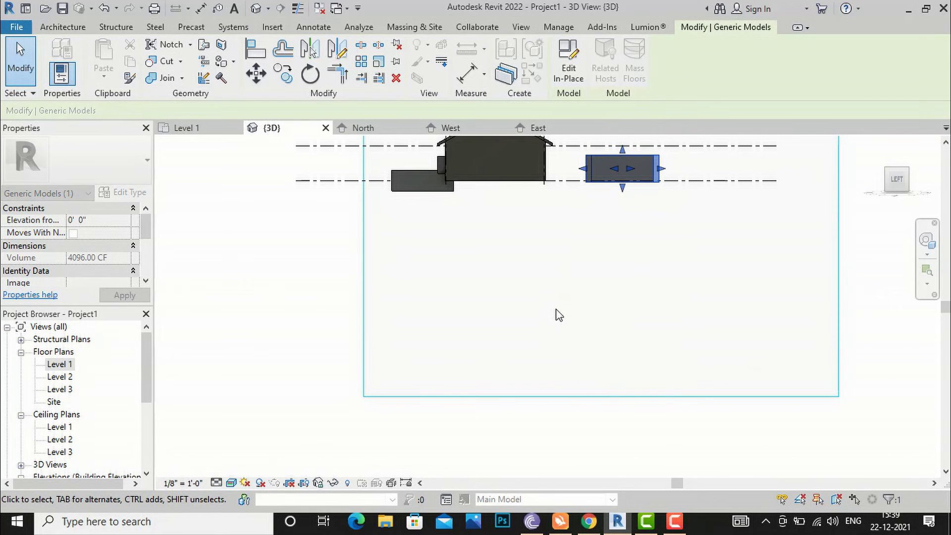
Step: Examine the slab's position along the diagonal reference plane in the Level 1 floor plan
{"action": "scroll", "coordinate": [548, 346], "scroll_direction": "down", "scroll_amount": 2}
{"action": "double_click", "coordinate": [70, 364]}
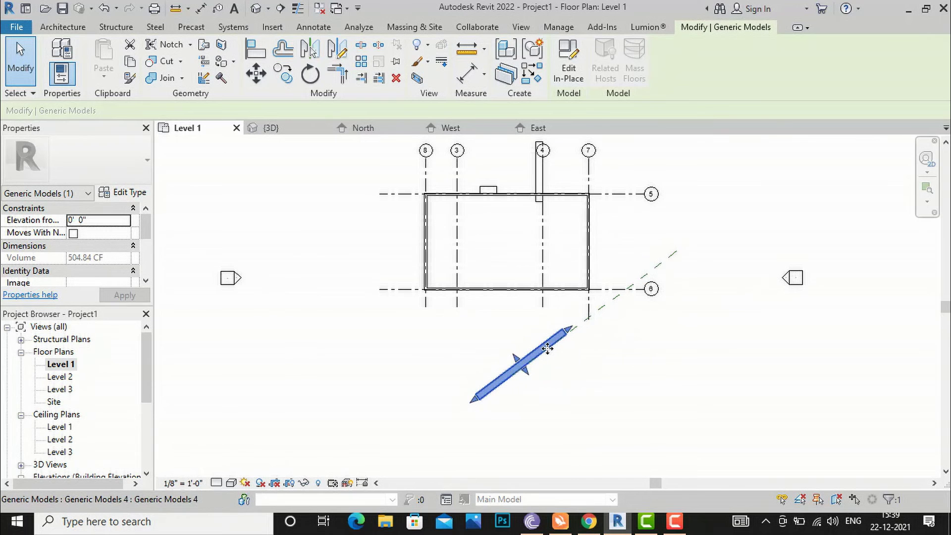
{"action": "scroll", "coordinate": [593, 351], "scroll_direction": "up", "scroll_amount": 2}
{"action": "scroll", "coordinate": [646, 341], "scroll_direction": "down", "scroll_amount": 3}
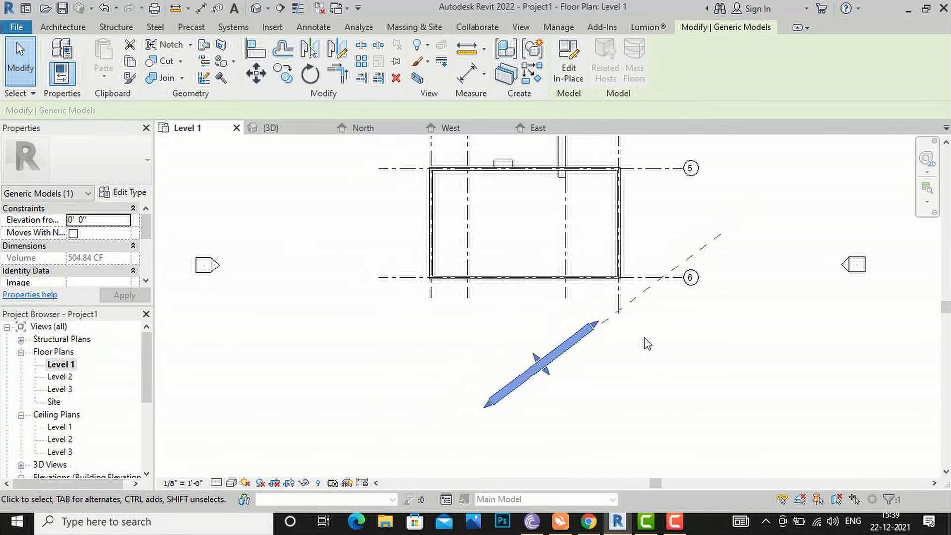
{"action": "left_click", "coordinate": [648, 343]}
{"action": "scroll", "coordinate": [498, 325], "scroll_direction": "down", "scroll_amount": 1}
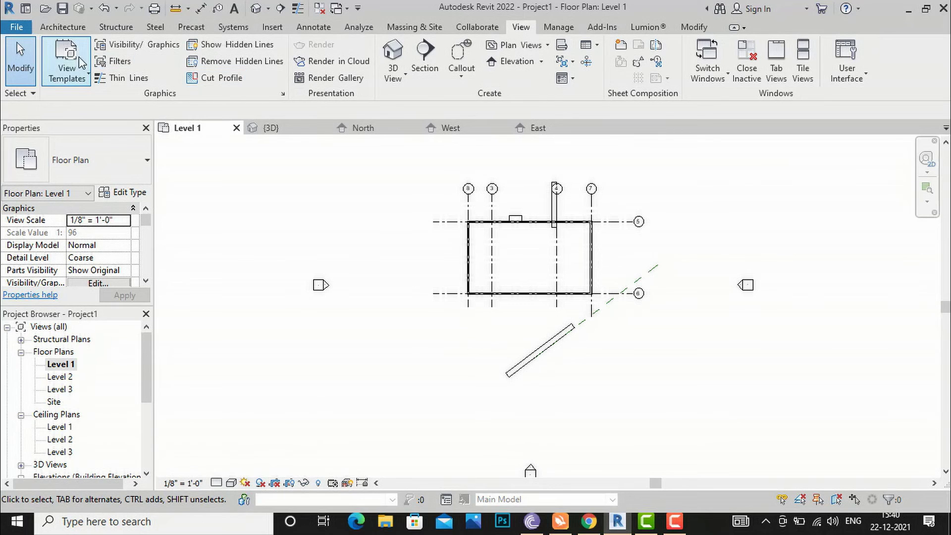
Step: Open the work plane viewer and switch to the 3D view to show reference plane abcd in it
{"action": "left_click", "coordinate": [62, 27]}
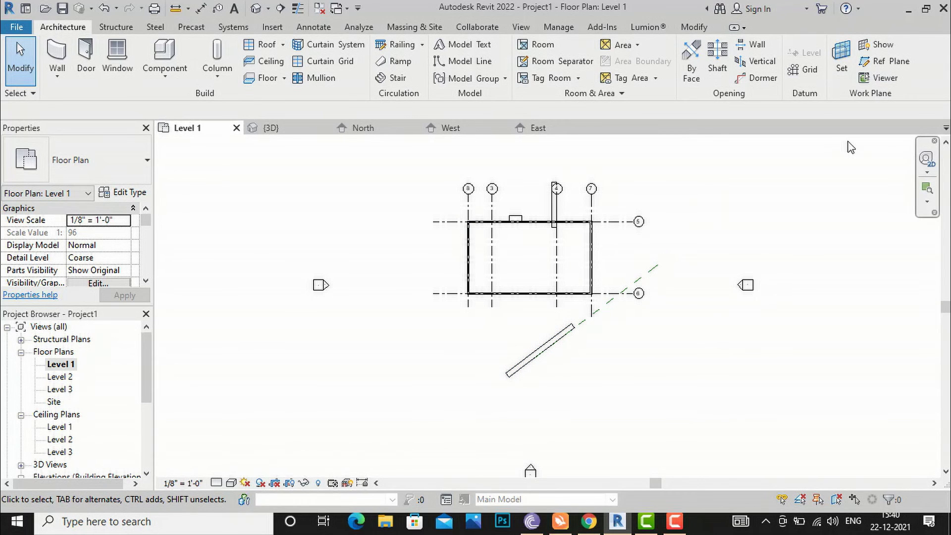
{"action": "left_click", "coordinate": [879, 79]}
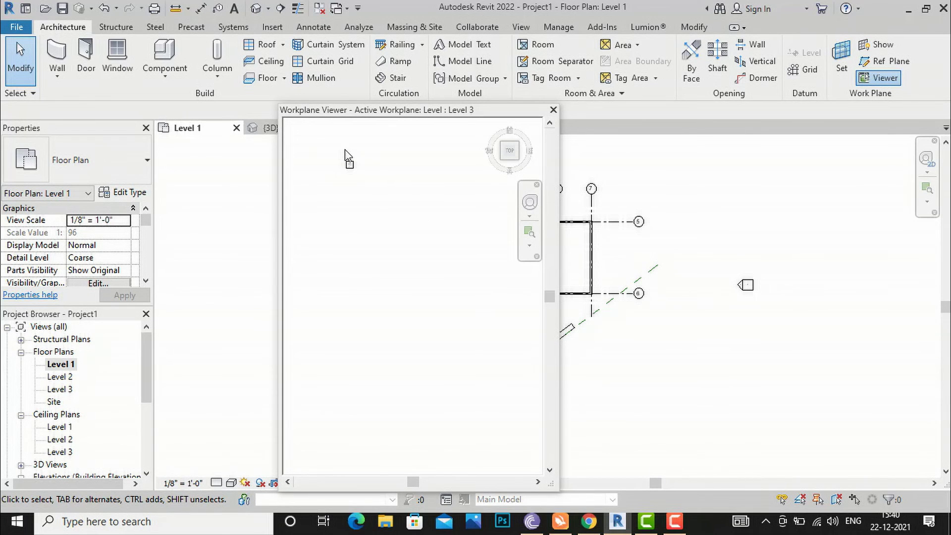
{"action": "scroll", "coordinate": [345, 171], "scroll_direction": "up", "scroll_amount": 5}
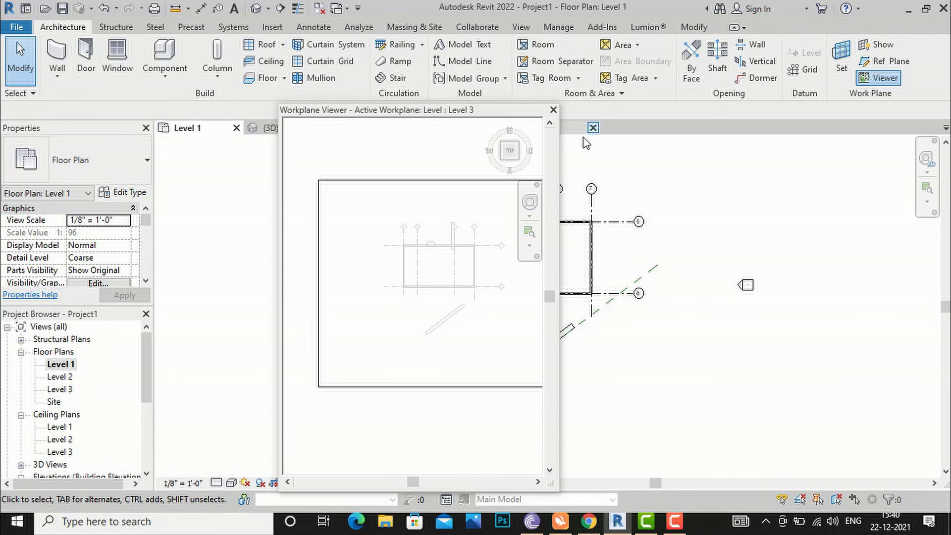
{"action": "left_click", "coordinate": [459, 320]}
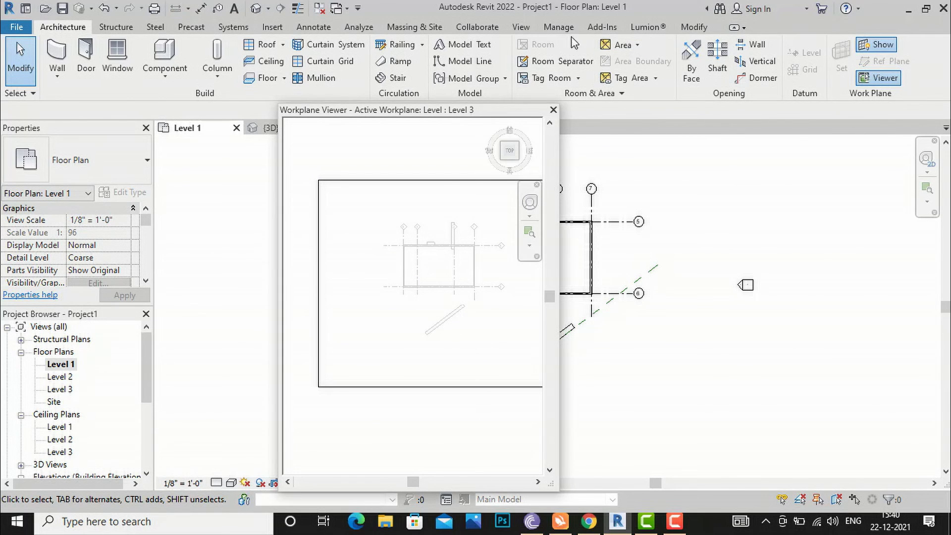
{"action": "left_click", "coordinate": [520, 28]}
{"action": "left_click", "coordinate": [394, 52]}
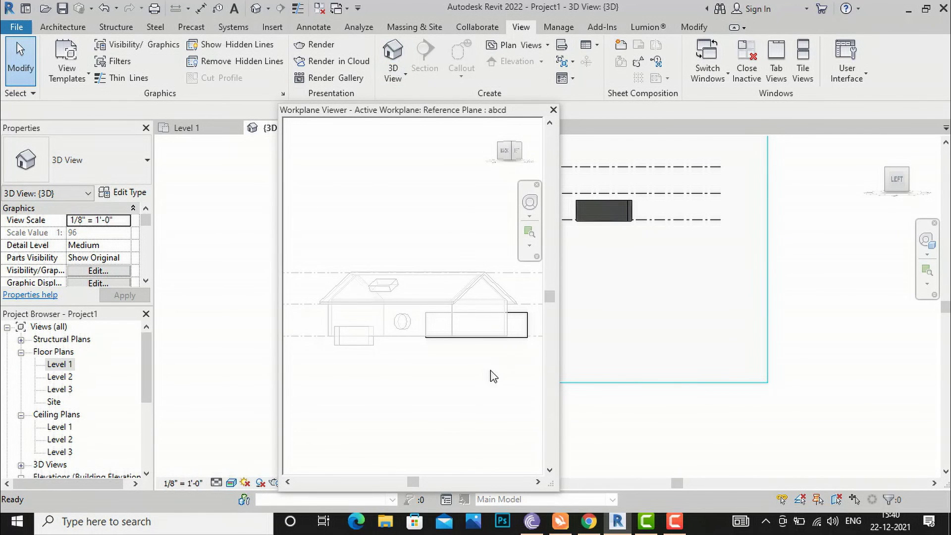
Step: Edit the slab in place from the work plane viewer, stretch its top edge well above the house roof, and finish the model
{"action": "left_click", "coordinate": [527, 337]}
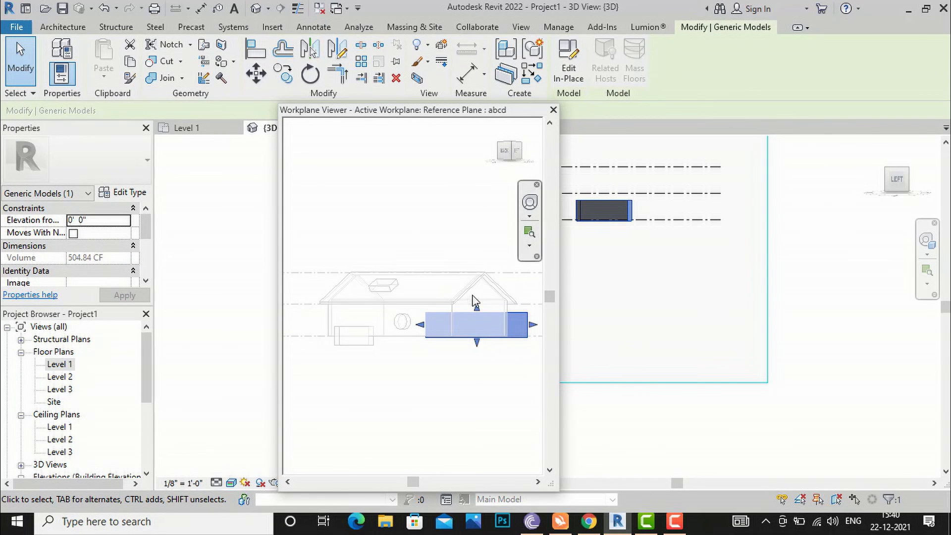
{"action": "left_click", "coordinate": [566, 77]}
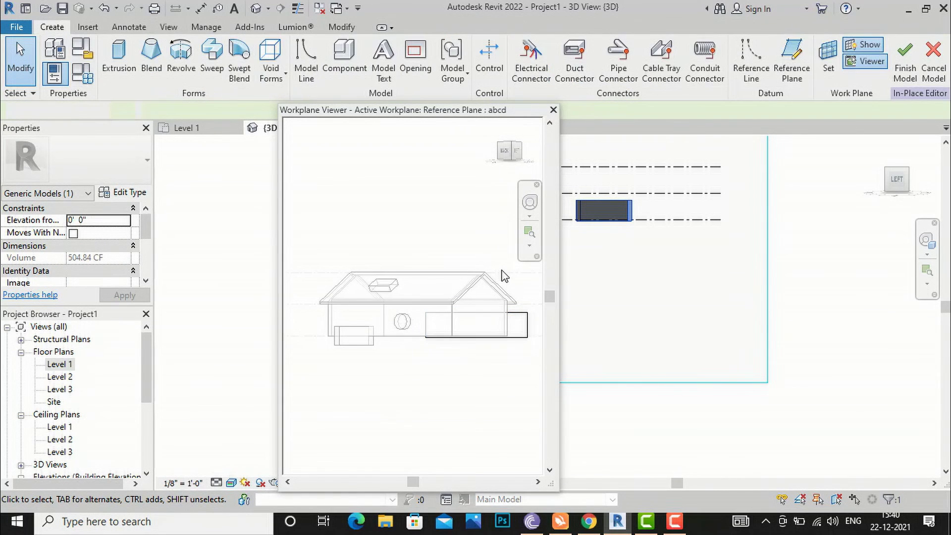
{"action": "left_click", "coordinate": [519, 319]}
{"action": "left_click_drag", "start_coordinate": [475, 301], "coordinate": [459, 214]}
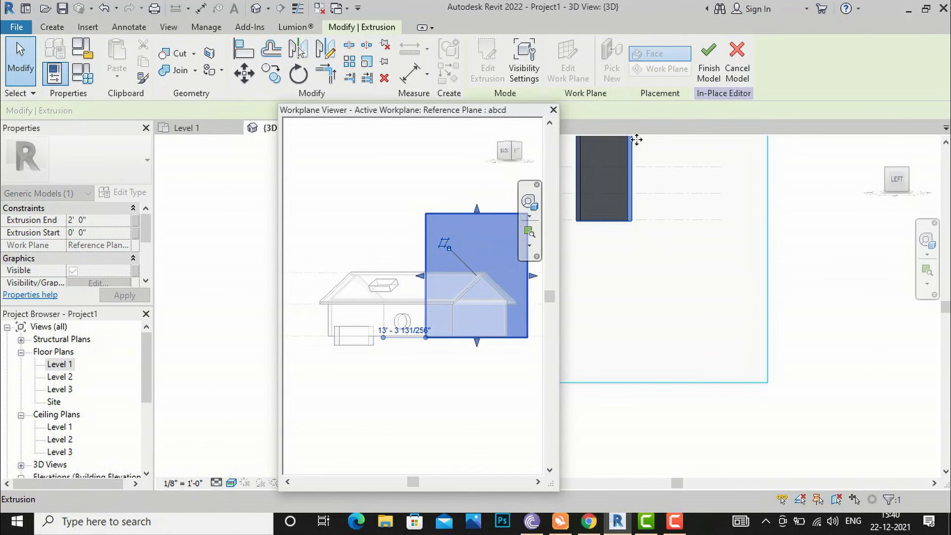
{"action": "left_click", "coordinate": [708, 69]}
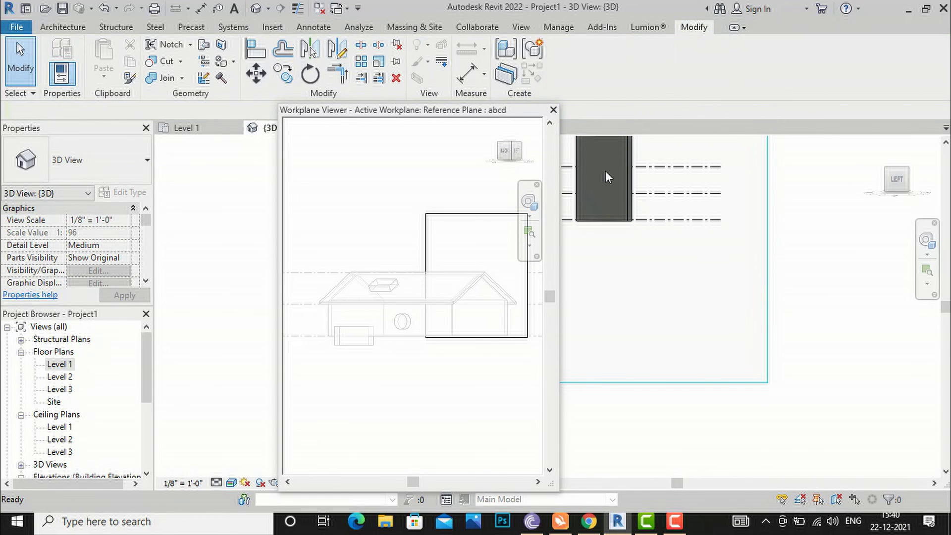
Step: Close the work plane viewer and review the heightened slab beside the house from several 3D angles
{"action": "left_click", "coordinate": [553, 110]}
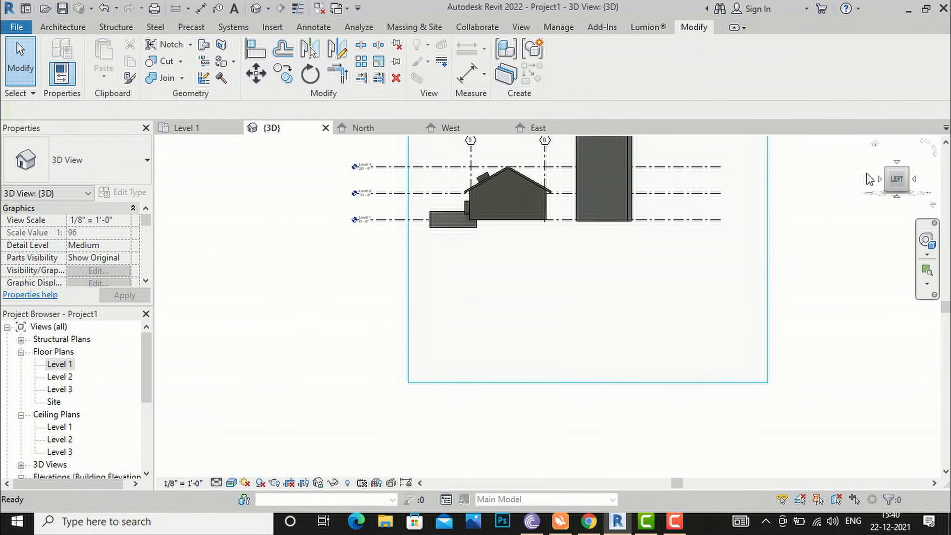
{"action": "mouse_move", "coordinate": [903, 182]}
{"action": "left_mouse_down"}
{"action": "mouse_move", "coordinate": [927, 216]}
{"action": "mouse_move", "coordinate": [714, 211]}
{"action": "mouse_move", "coordinate": [717, 278]}
{"action": "left_mouse_up"}
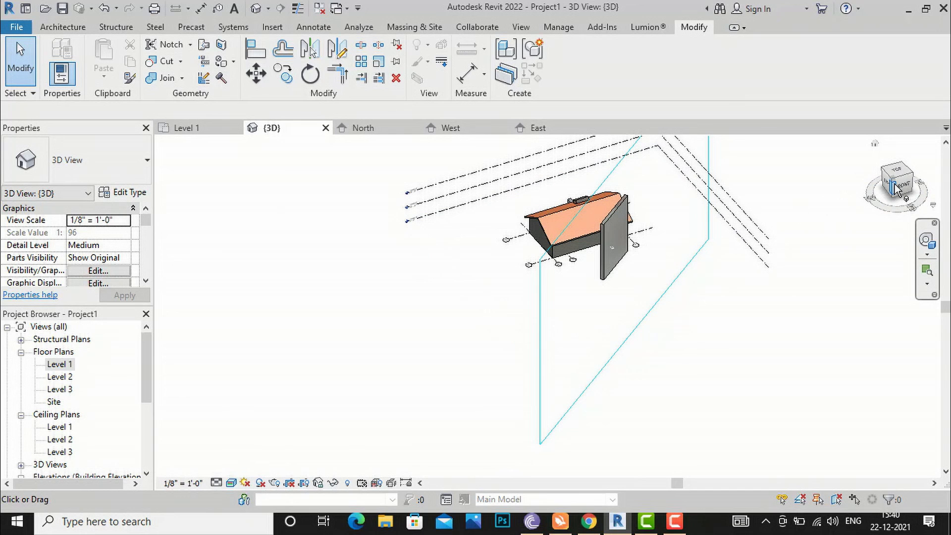
{"action": "mouse_move", "coordinate": [898, 187]}
{"action": "left_mouse_down"}
{"action": "mouse_move", "coordinate": [182, 161]}
{"action": "mouse_move", "coordinate": [287, 177]}
{"action": "mouse_move", "coordinate": [619, 193]}
{"action": "left_mouse_up"}
{"action": "scroll", "coordinate": [694, 197], "scroll_direction": "up", "scroll_amount": 1}
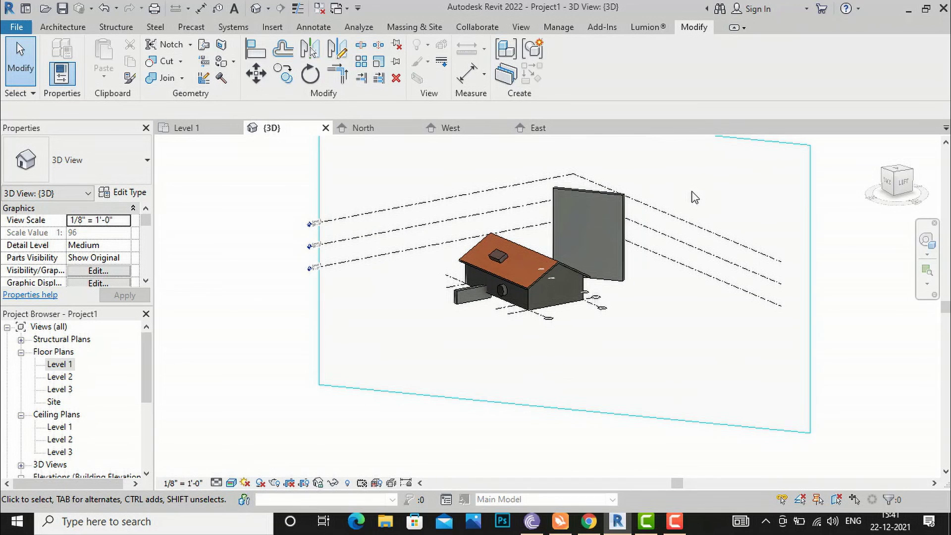